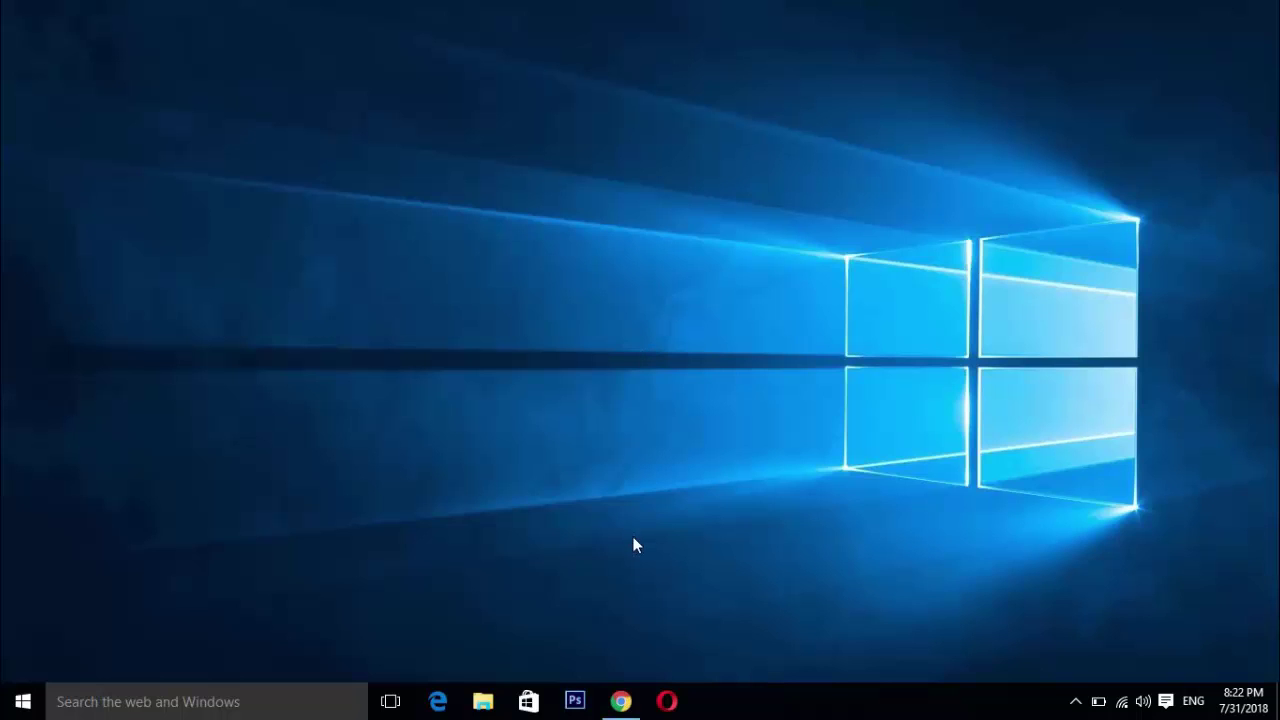
# Switch to Chrome and open Creator Studio for the signed-in YouTube account
pyautogui.click(621, 701)
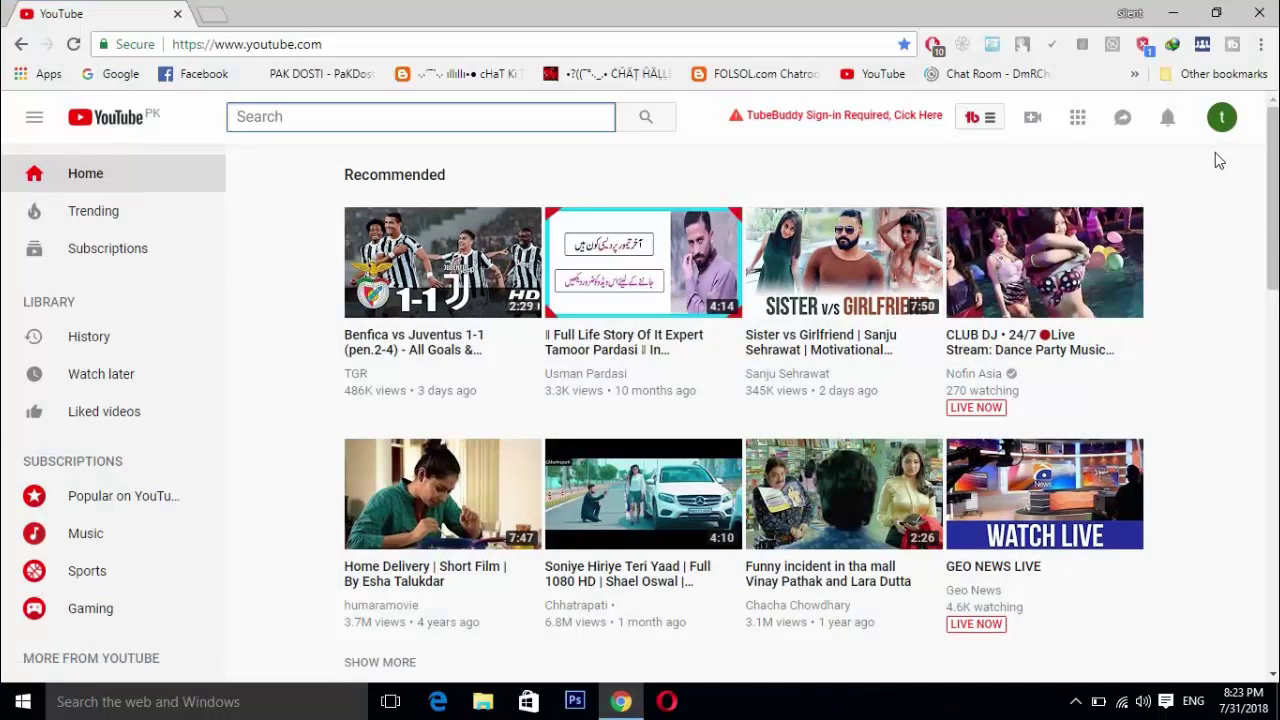
pyautogui.click(1222, 119)
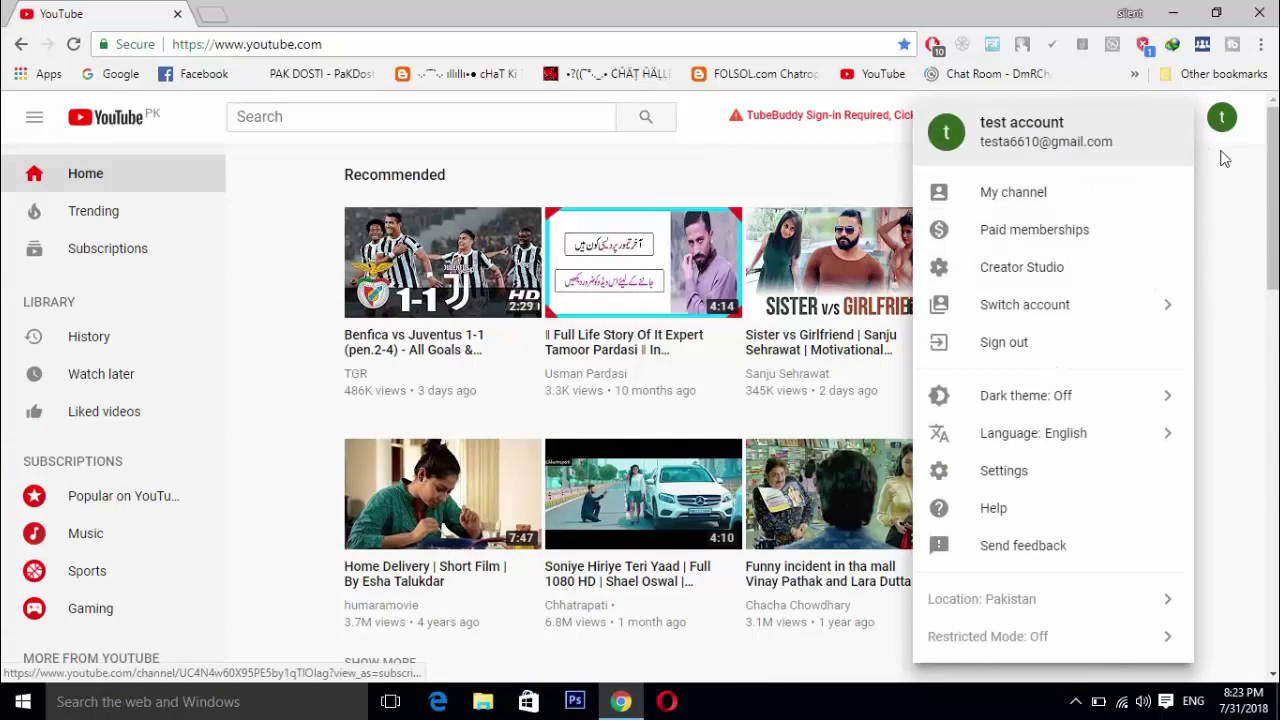
pyautogui.click(1222, 120)
pyautogui.click(1222, 120)
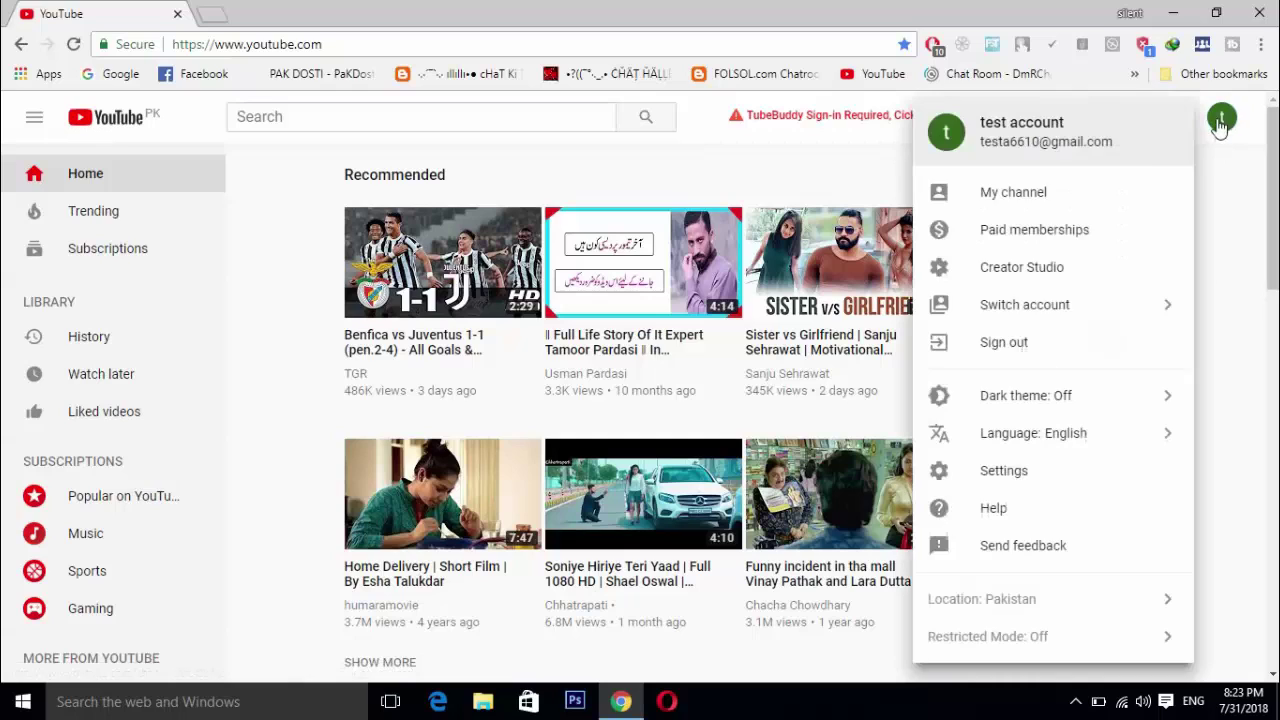
pyautogui.click(1037, 268)
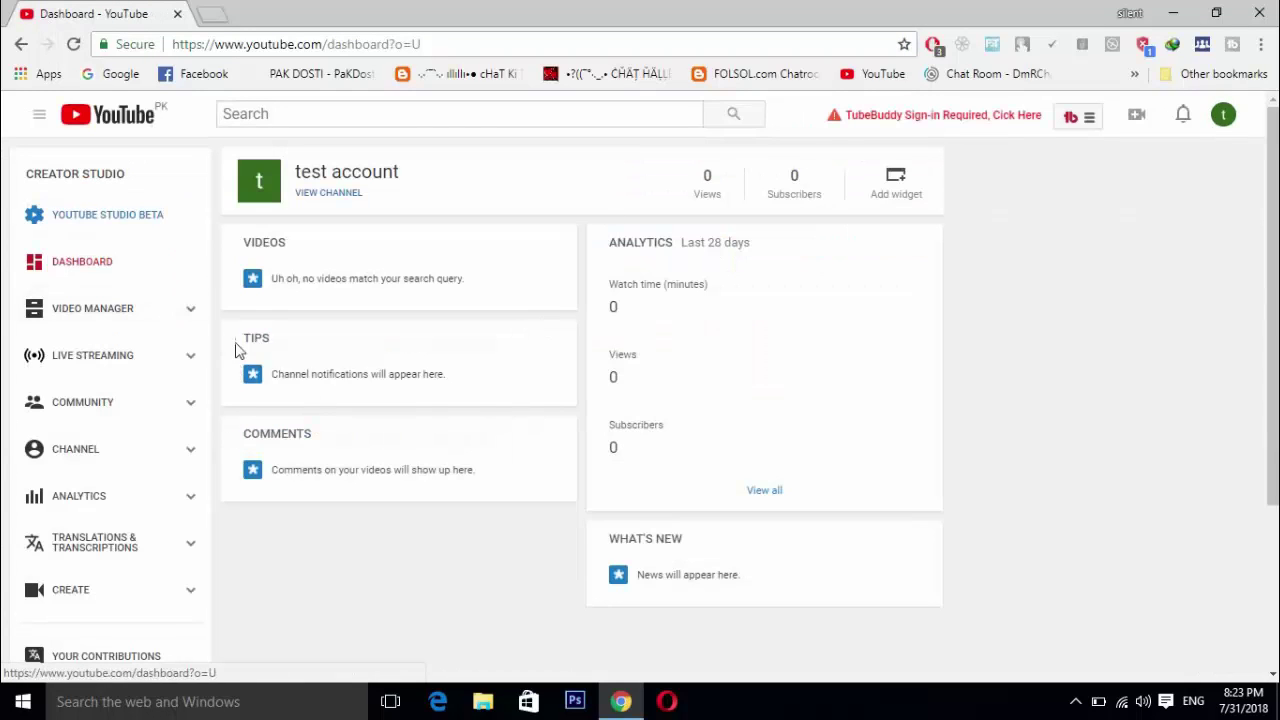
# Open the channel's Status and features page and start enabling Monetization
pyautogui.click(126, 455)
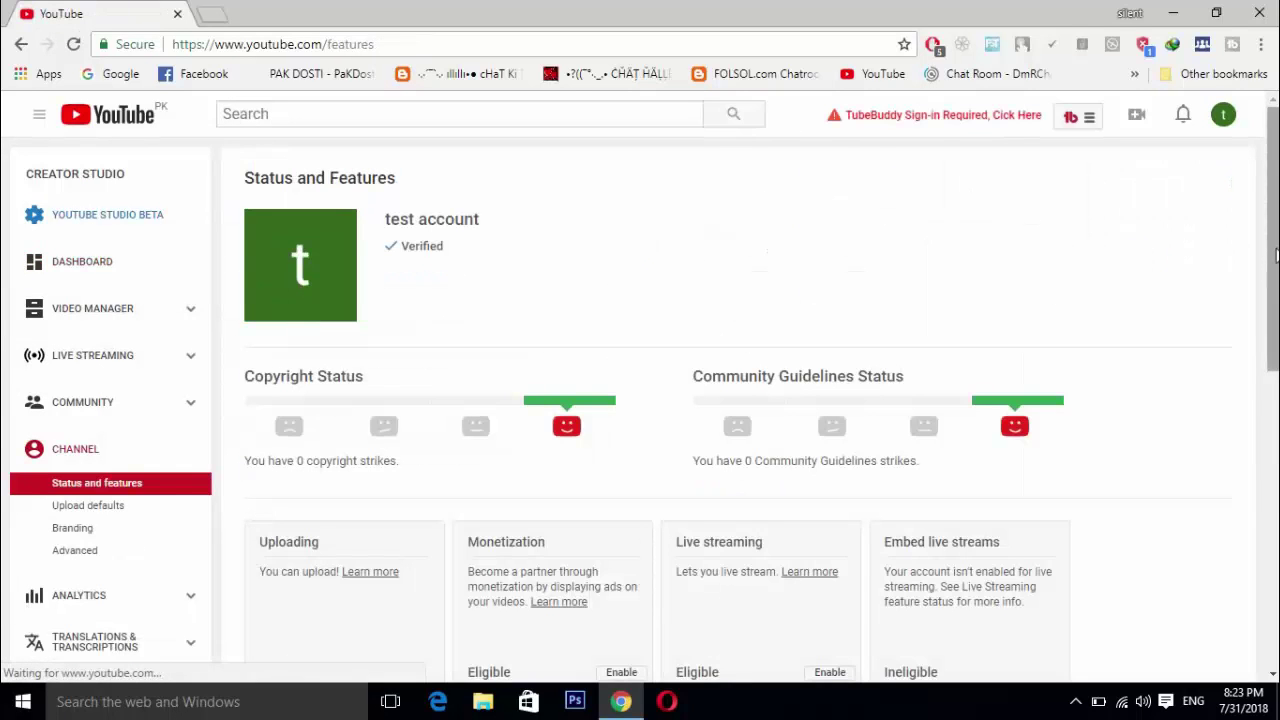
pyautogui.moveTo(1276, 256); pyautogui.dragTo(1277, 316)
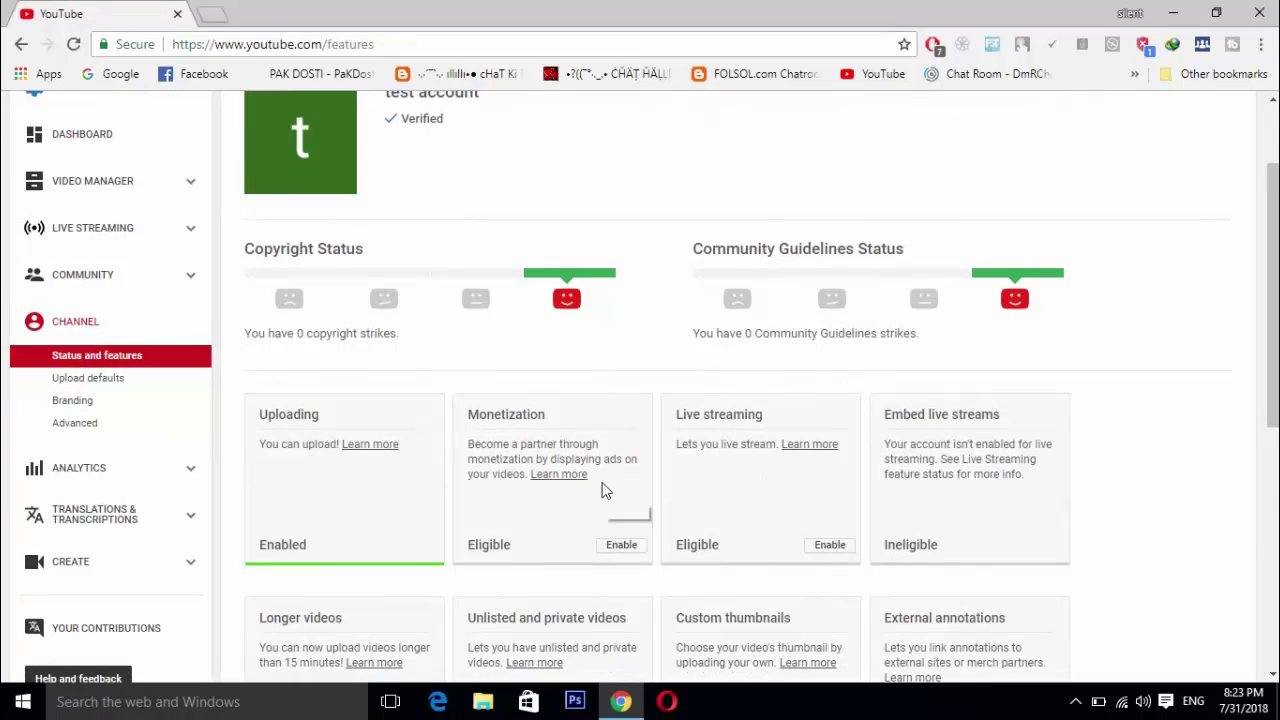
pyautogui.click(610, 552)
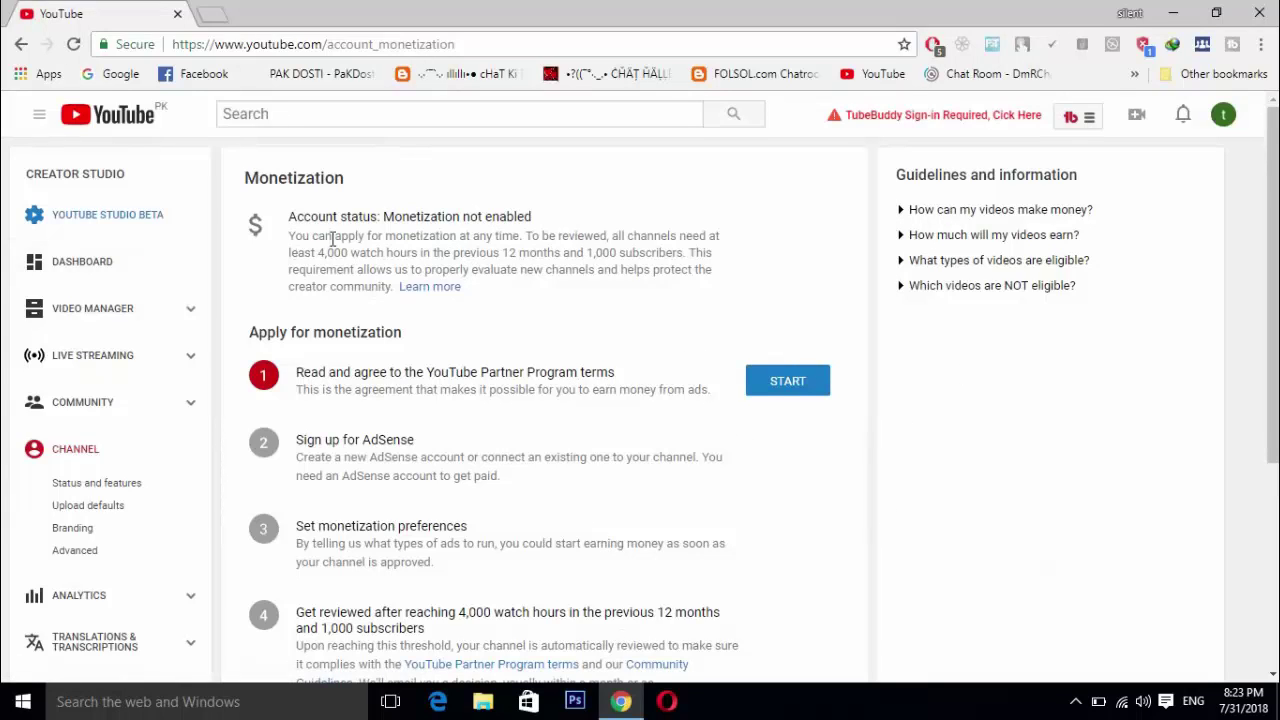
# Review the watch-hour and subscriber requirements in the monetization account status text
pyautogui.moveTo(330, 238); pyautogui.dragTo(380, 252)
pyautogui.click(572, 258)
pyautogui.moveTo(592, 250); pyautogui.dragTo(660, 255)
pyautogui.click(706, 260)
# Start the YouTube Partner Program terms step, agree to all three declarations and accept the terms
pyautogui.click(763, 398)
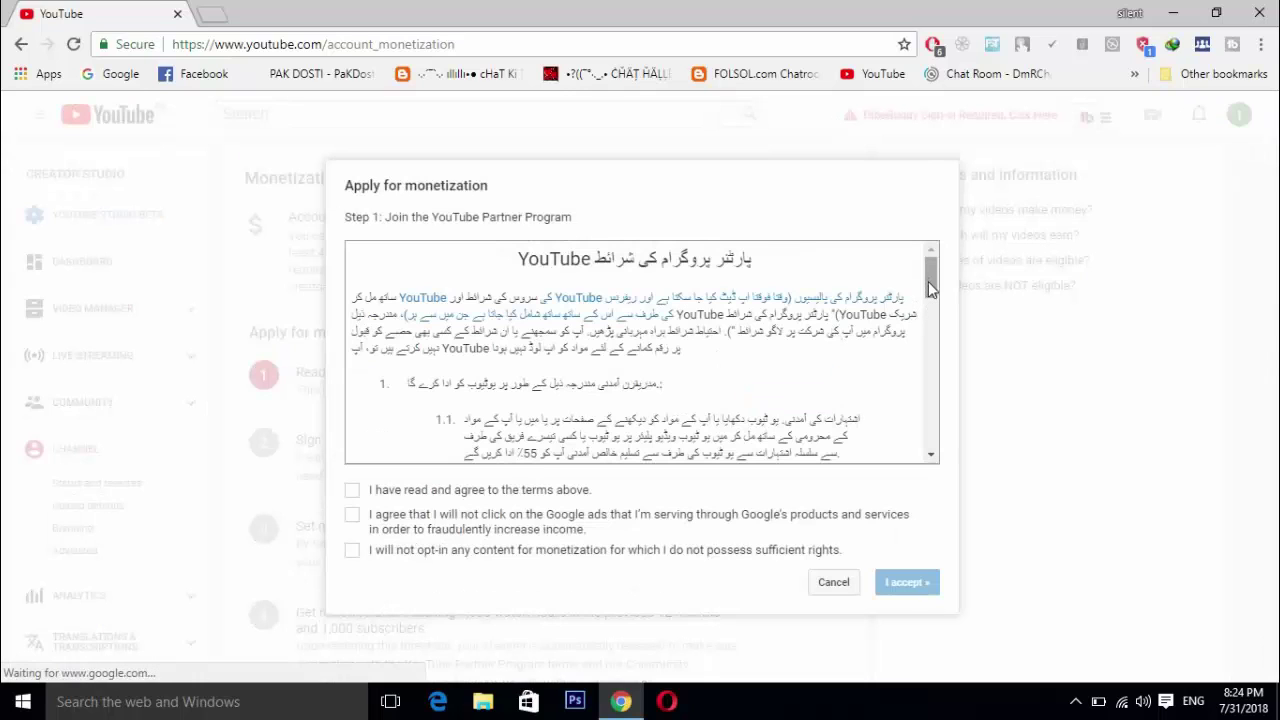
pyautogui.moveTo(930, 288); pyautogui.dragTo(930, 314)
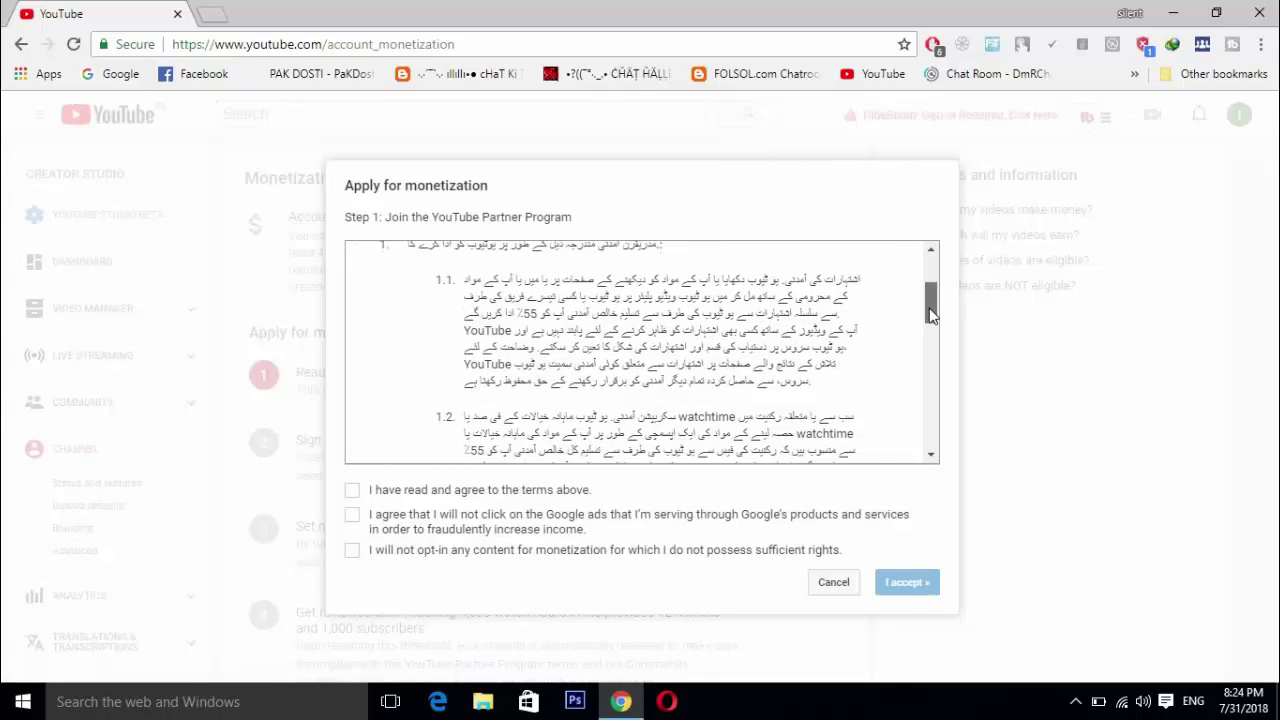
pyautogui.moveTo(930, 314); pyautogui.dragTo(879, 203)
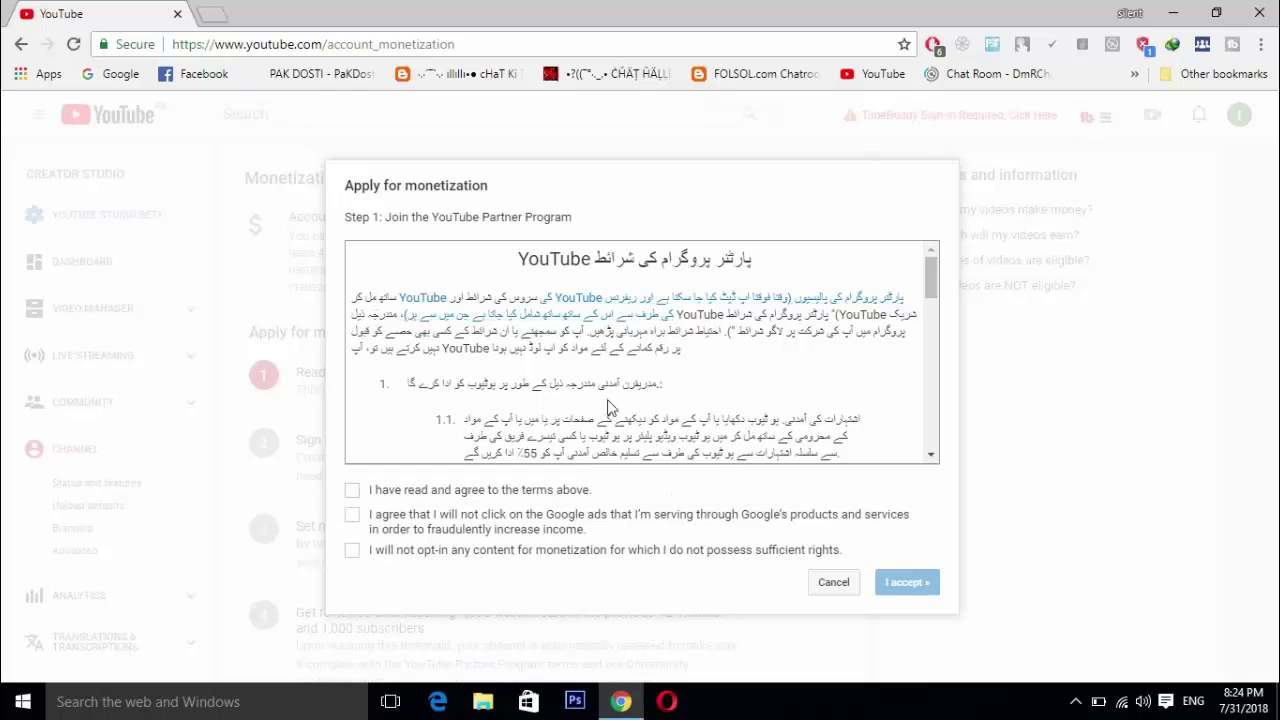
pyautogui.click(352, 494)
pyautogui.click(353, 518)
pyautogui.click(352, 553)
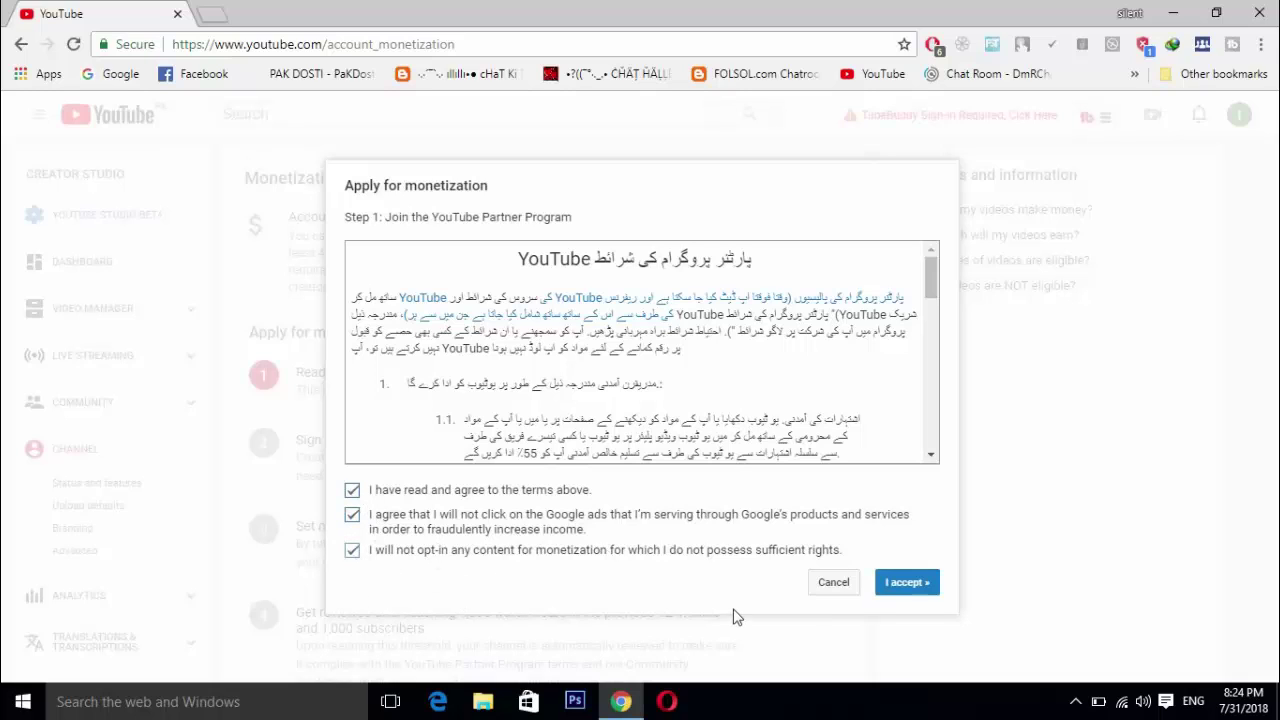
pyautogui.click(897, 590)
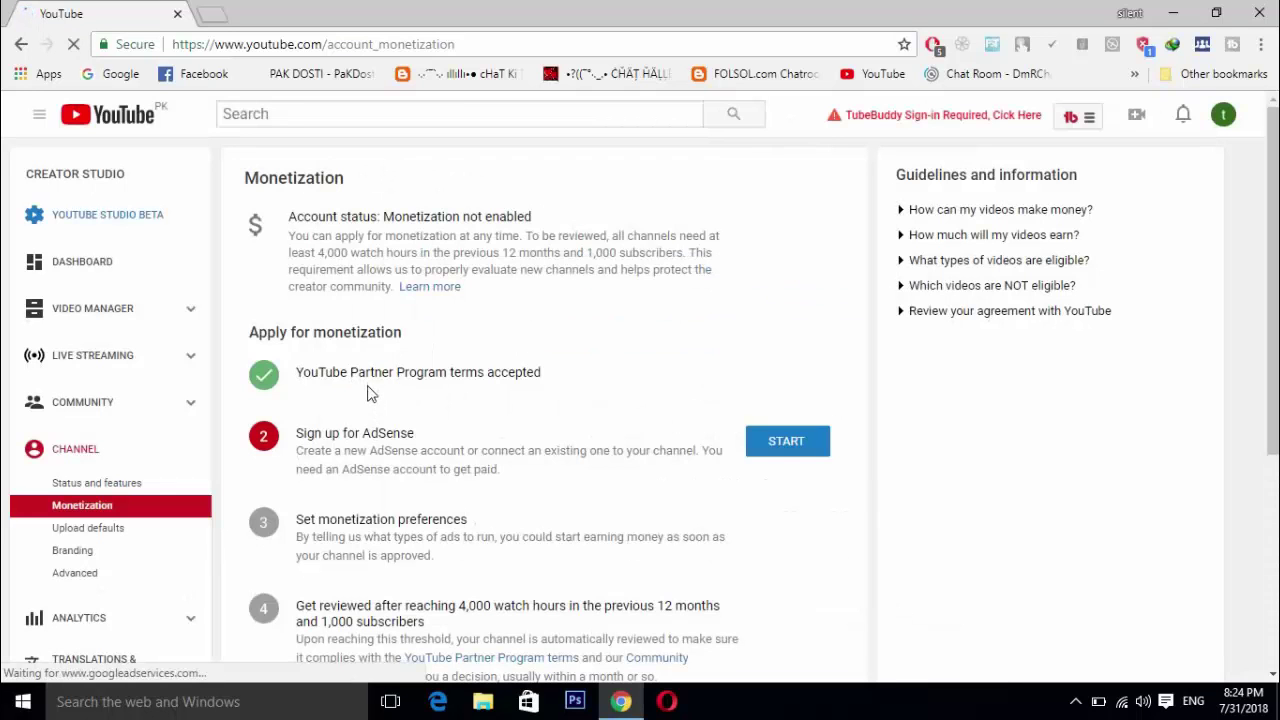
# Start the AdSense sign-up, continue to AdSense and choose the test Google account
pyautogui.moveTo(355, 372); pyautogui.dragTo(534, 363)
pyautogui.click(603, 363)
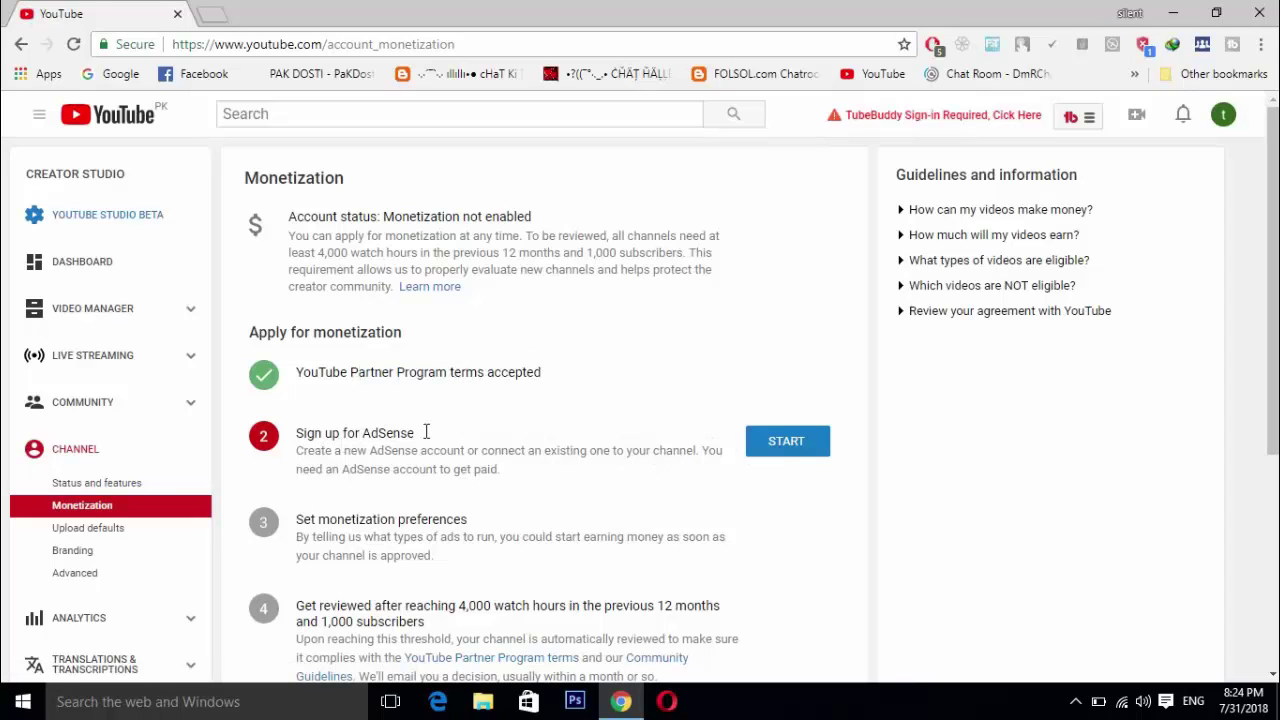
pyautogui.click(781, 458)
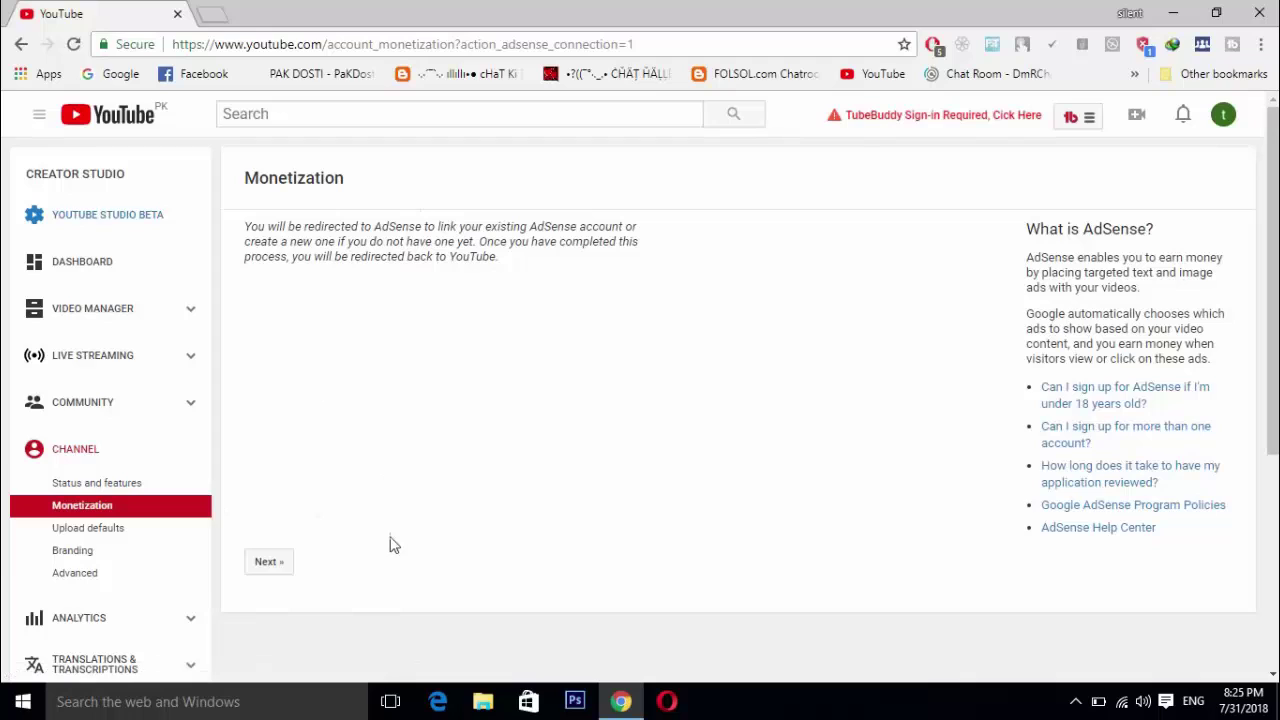
pyautogui.click(262, 576)
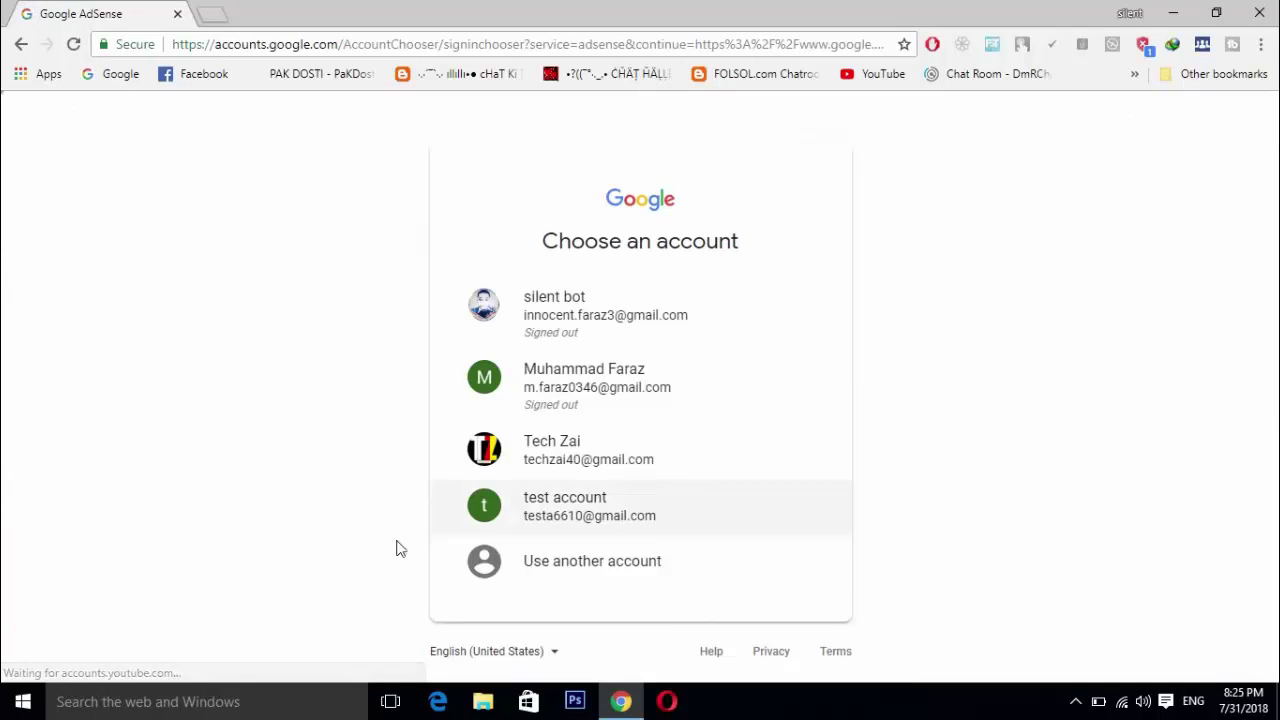
pyautogui.click(577, 522)
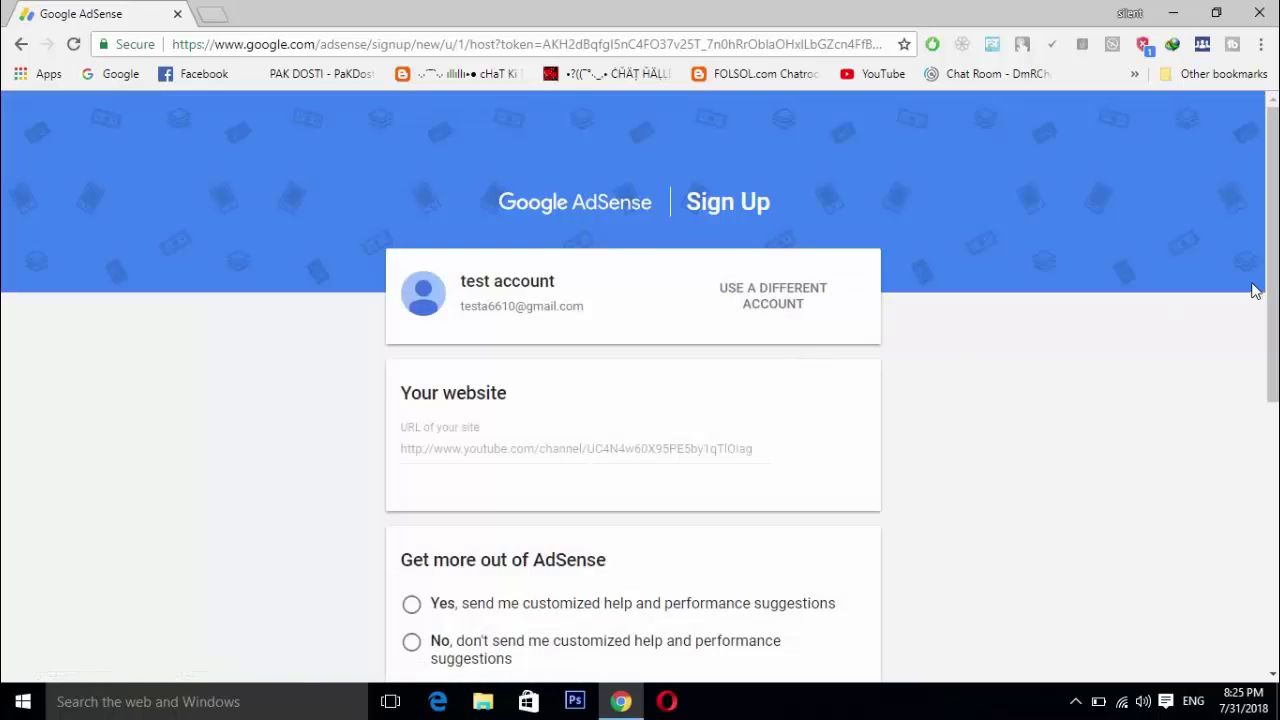
# Check the channel URL given as the website in the AdSense sign-up form
pyautogui.scroll(-1, 1274, 298)
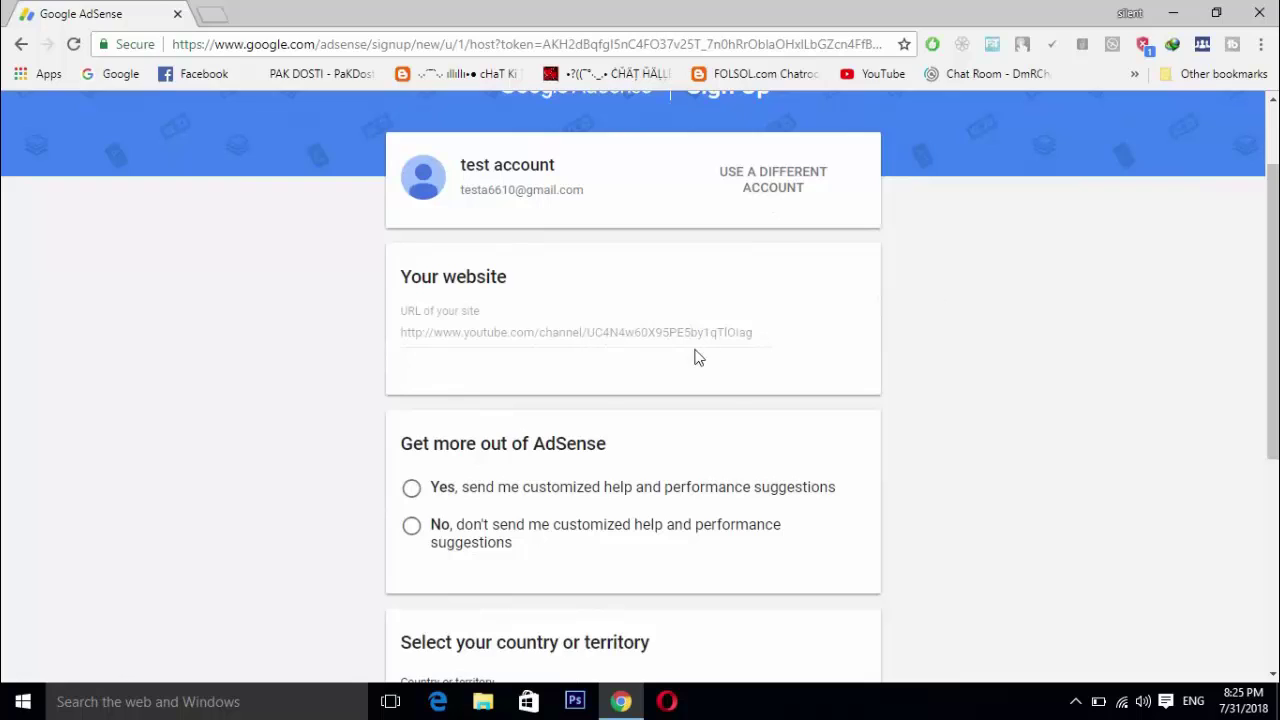
pyautogui.moveTo(749, 332); pyautogui.dragTo(634, 331)
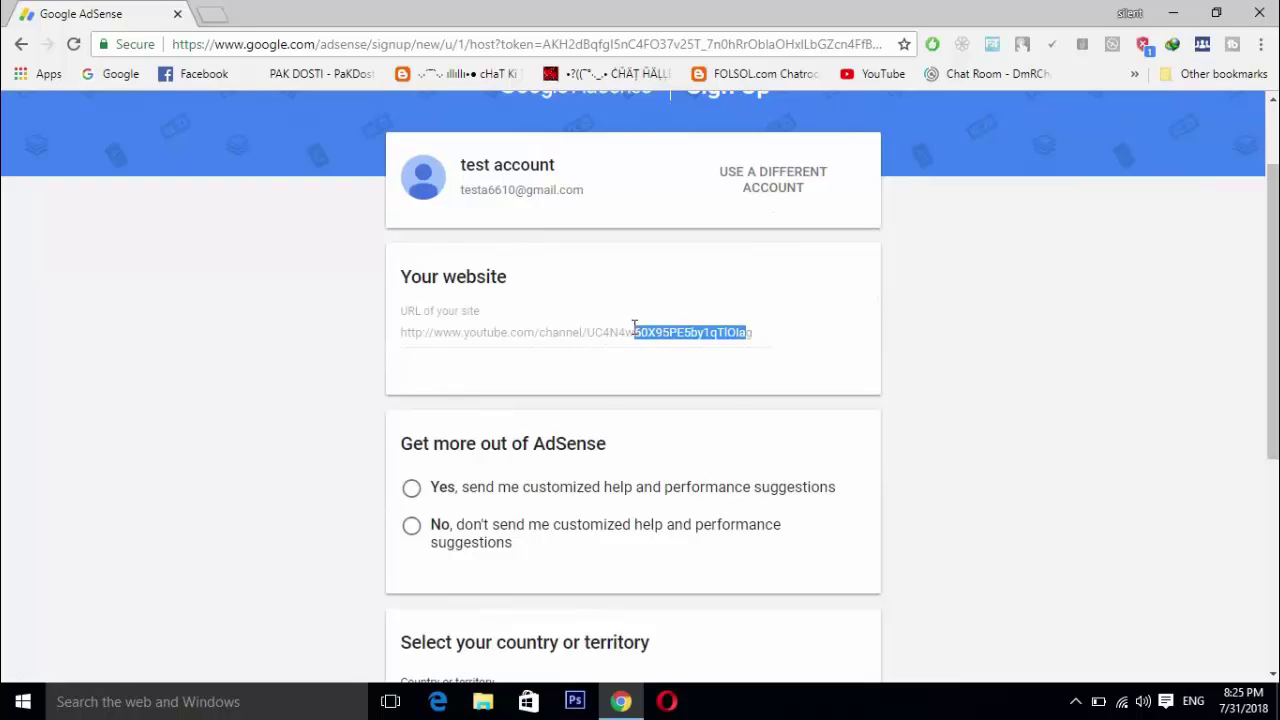
pyautogui.click(757, 336)
pyautogui.moveTo(751, 336); pyautogui.dragTo(716, 334)
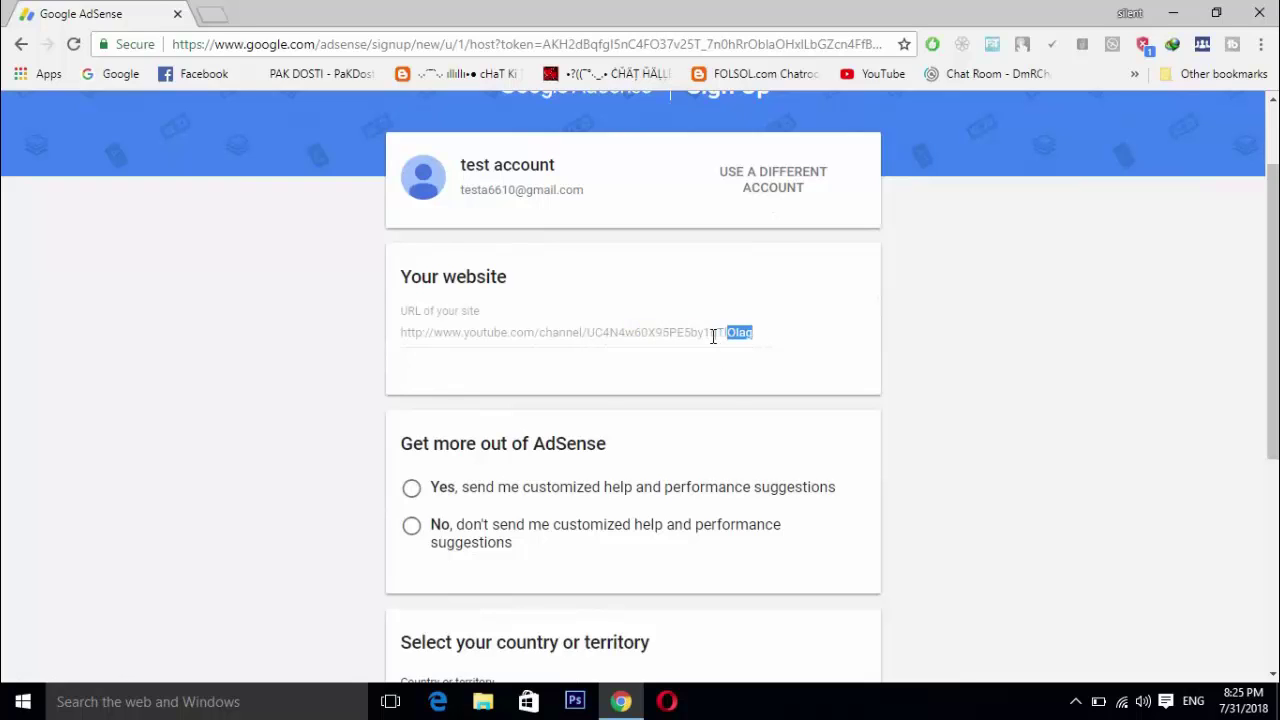
pyautogui.click(716, 334)
# Opt in to customized help and performance suggestions and set the country or territory to Pakistan
pyautogui.moveTo(1273, 390); pyautogui.dragTo(1251, 534)
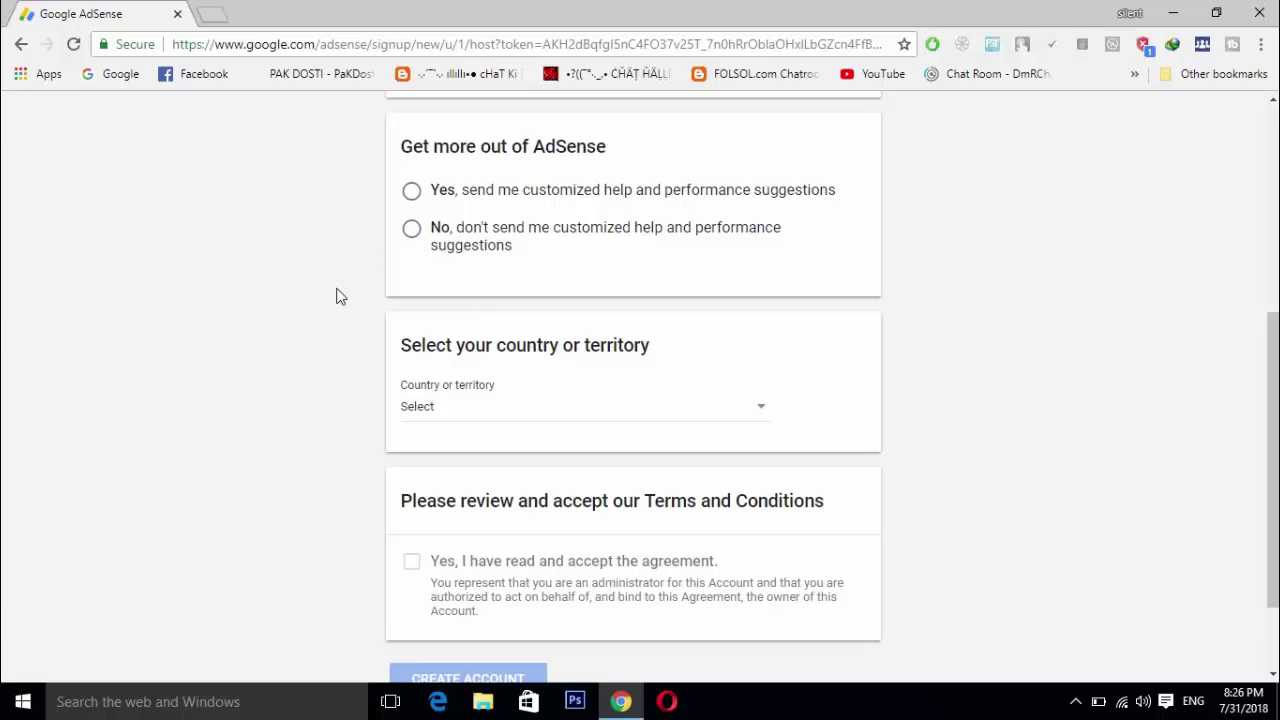
pyautogui.click(412, 197)
pyautogui.click(728, 416)
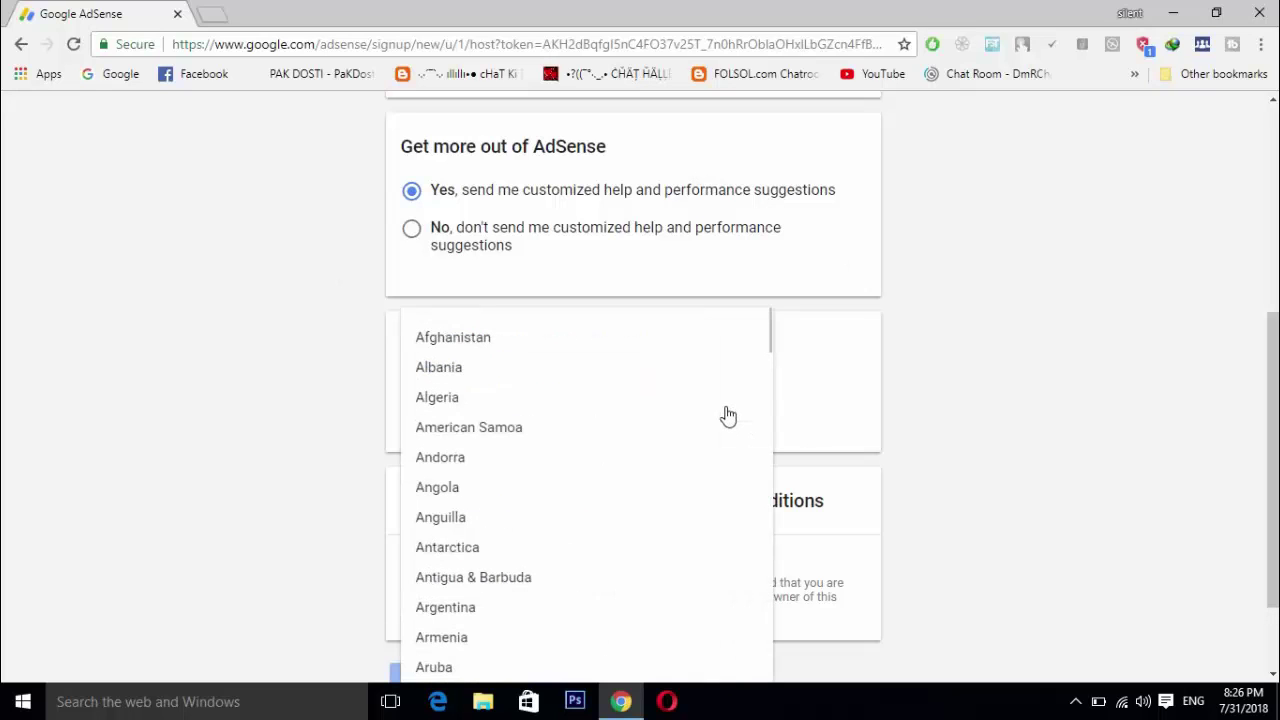
pyautogui.moveTo(1272, 412); pyautogui.dragTo(1272, 470)
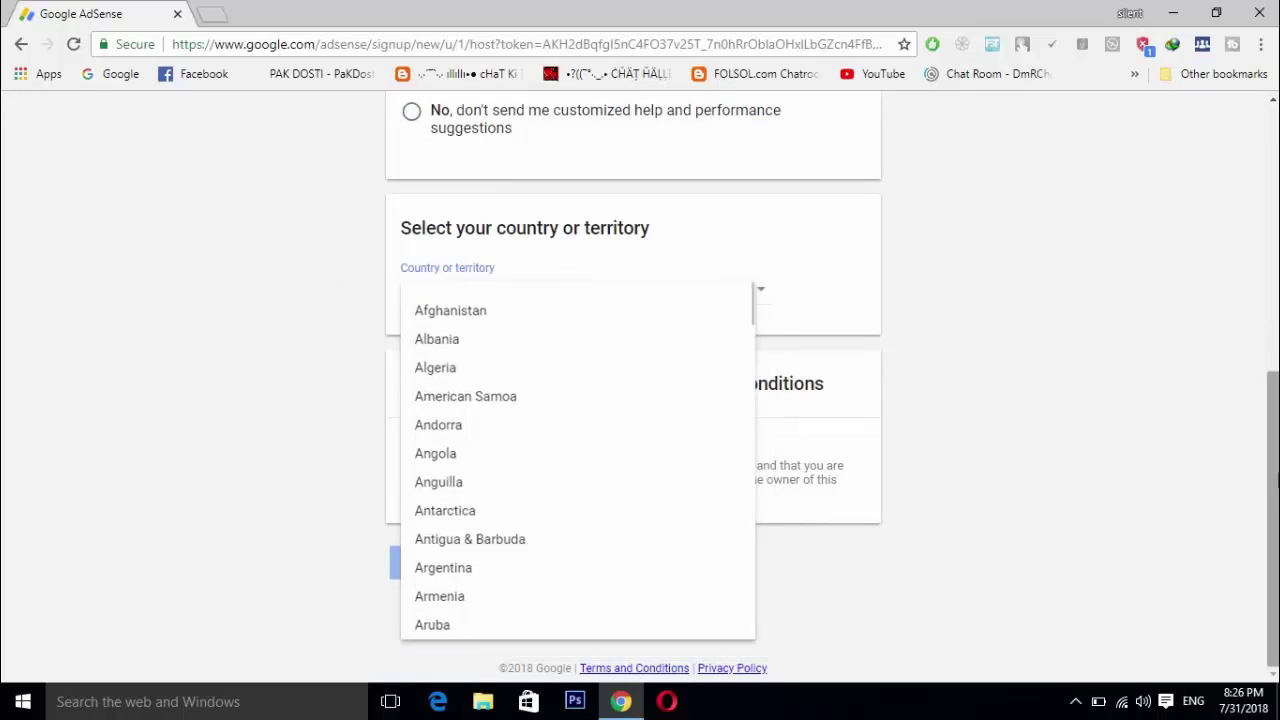
pyautogui.click(735, 308)
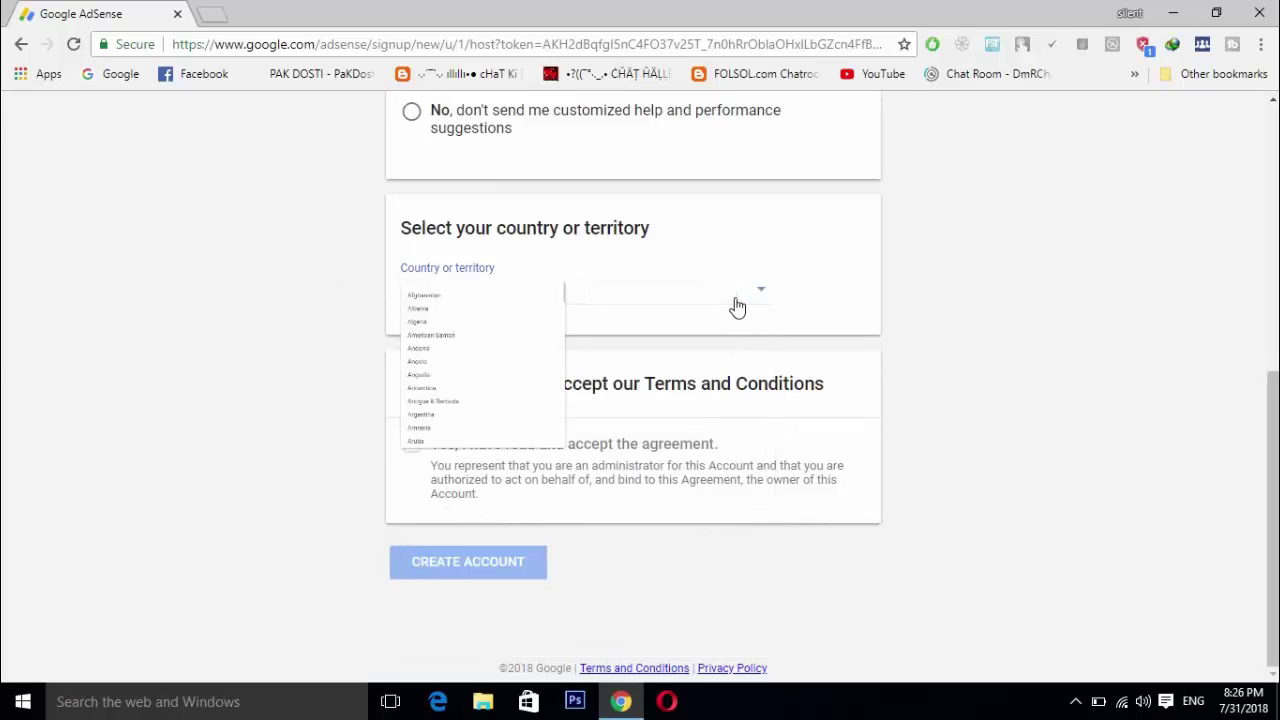
pyautogui.press('p')
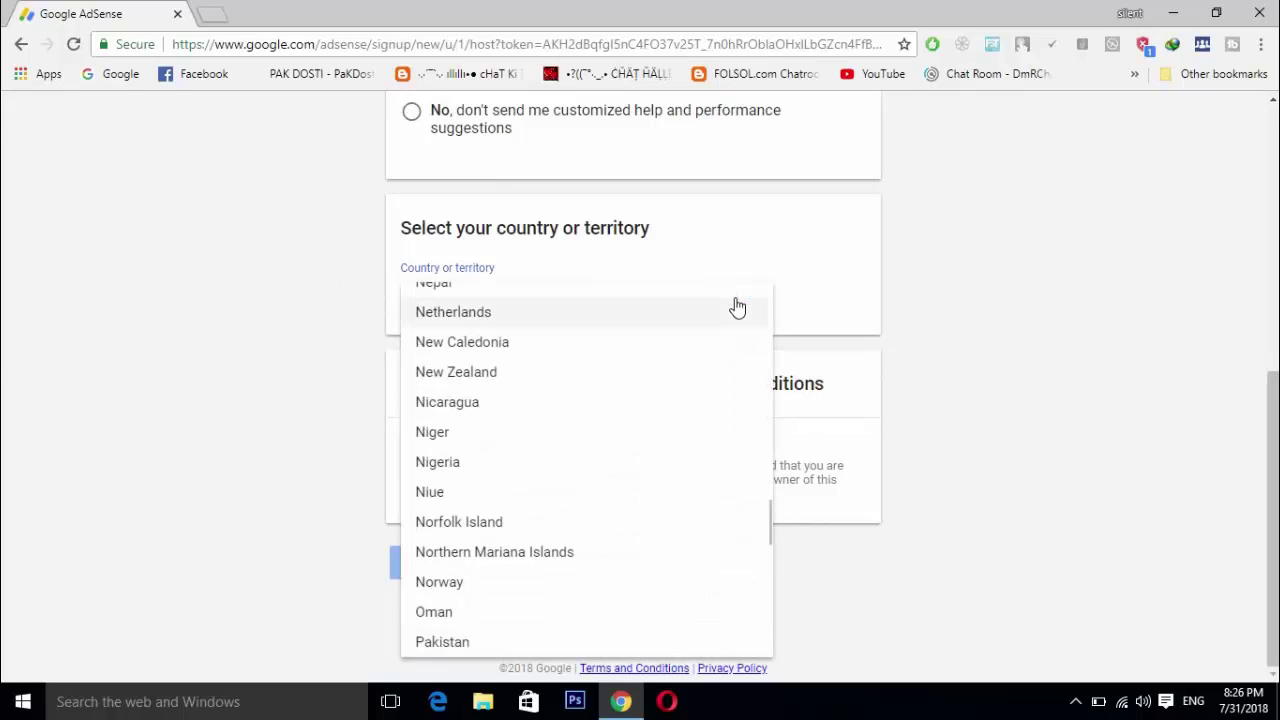
pyautogui.click(484, 650)
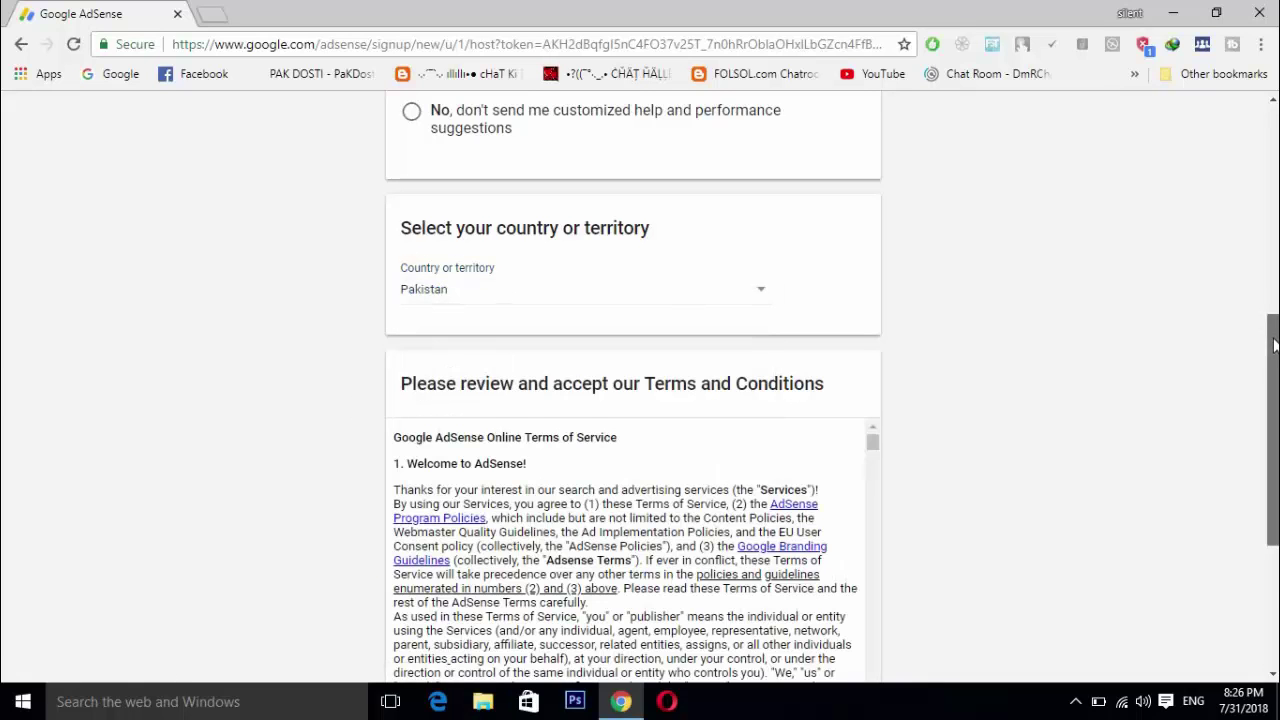
# Accept the AdSense terms agreement, create the account and get past the "Ads made easy" introduction
pyautogui.moveTo(1274, 345); pyautogui.dragTo(1274, 462)
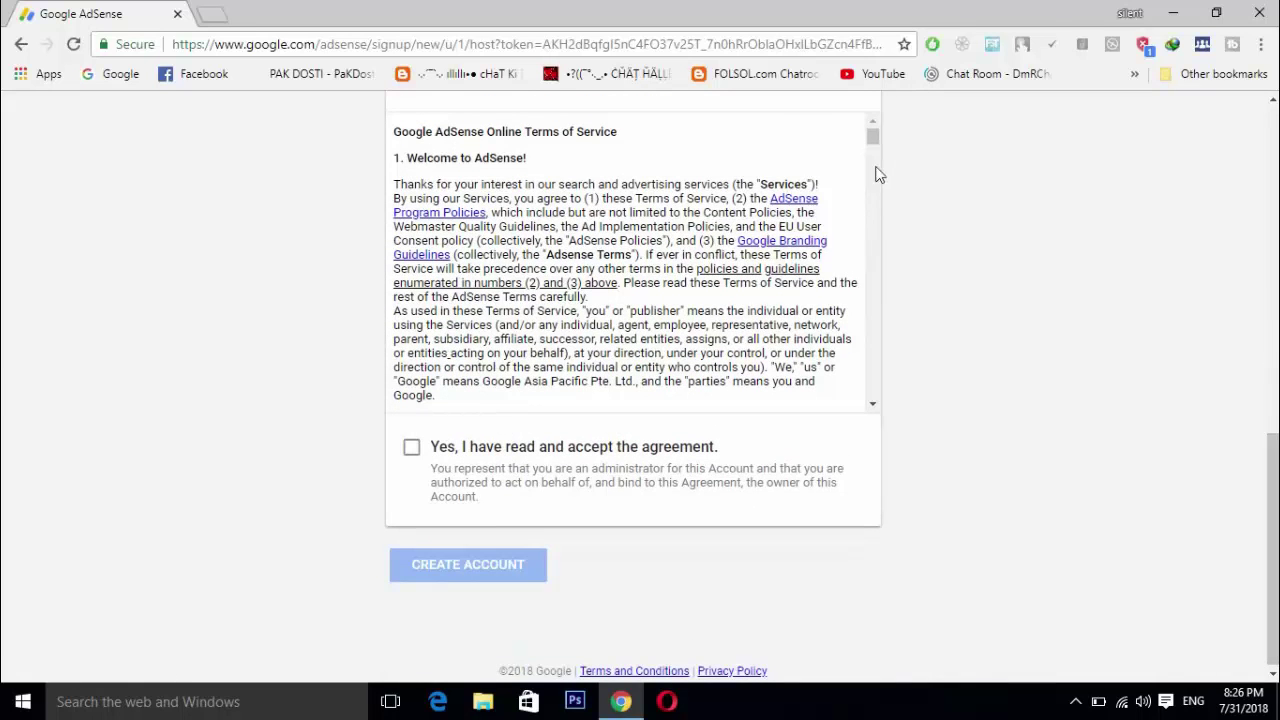
pyautogui.moveTo(874, 137); pyautogui.dragTo(877, 252)
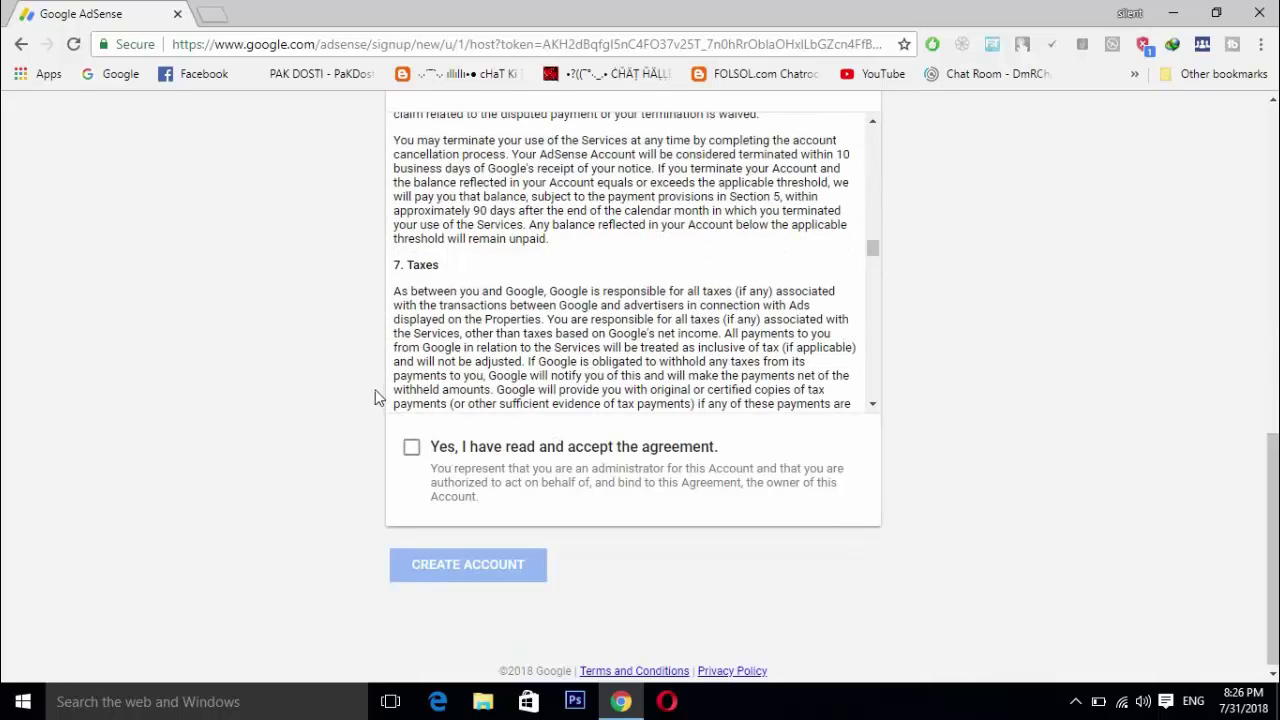
pyautogui.click(414, 452)
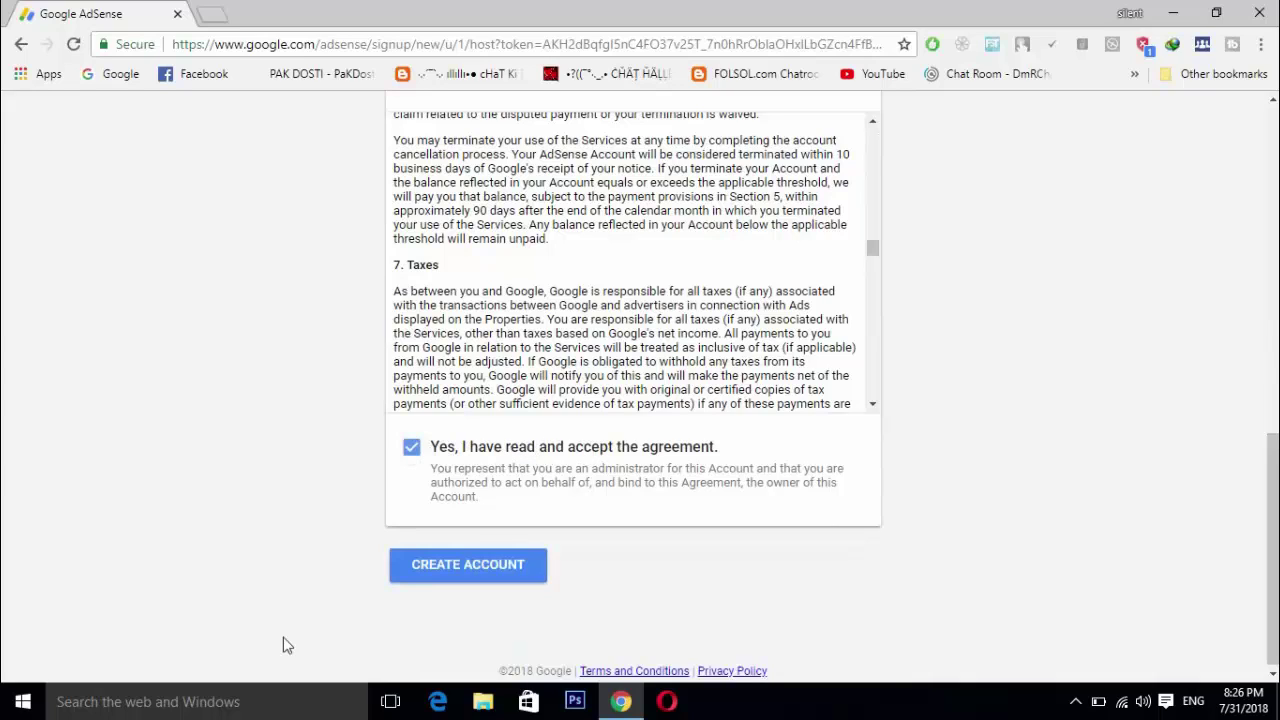
pyautogui.click(416, 569)
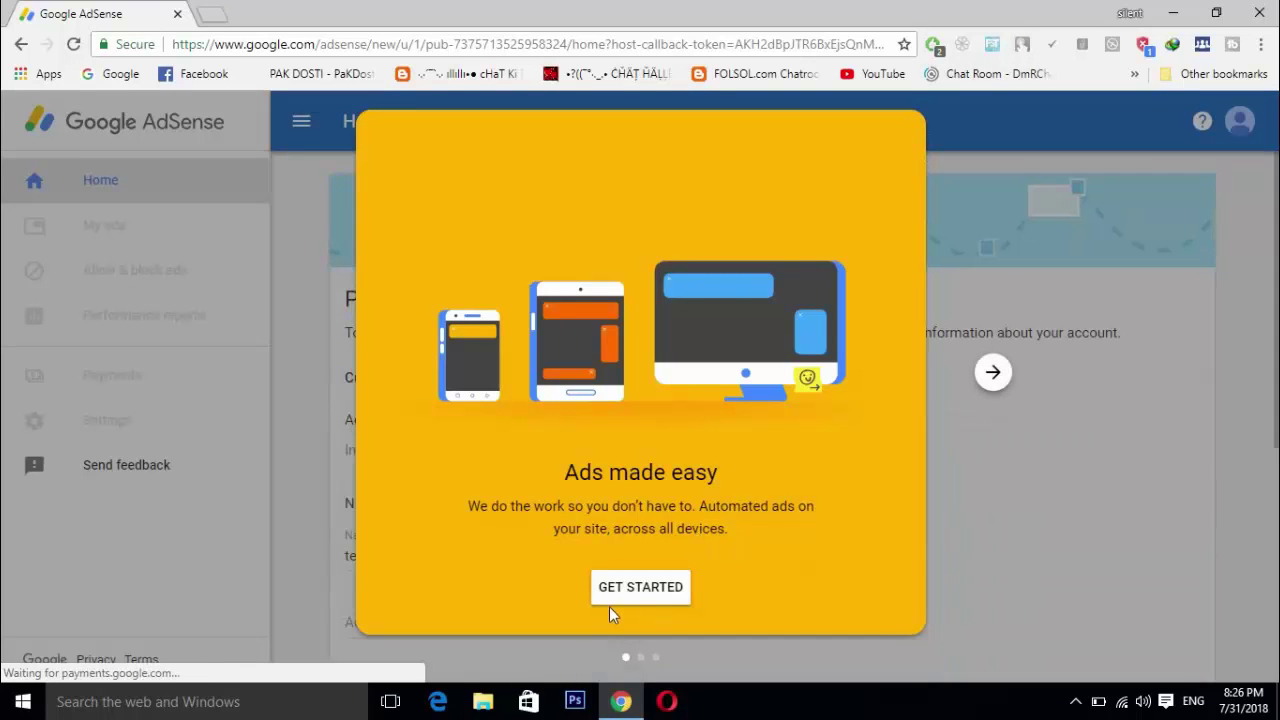
pyautogui.click(630, 590)
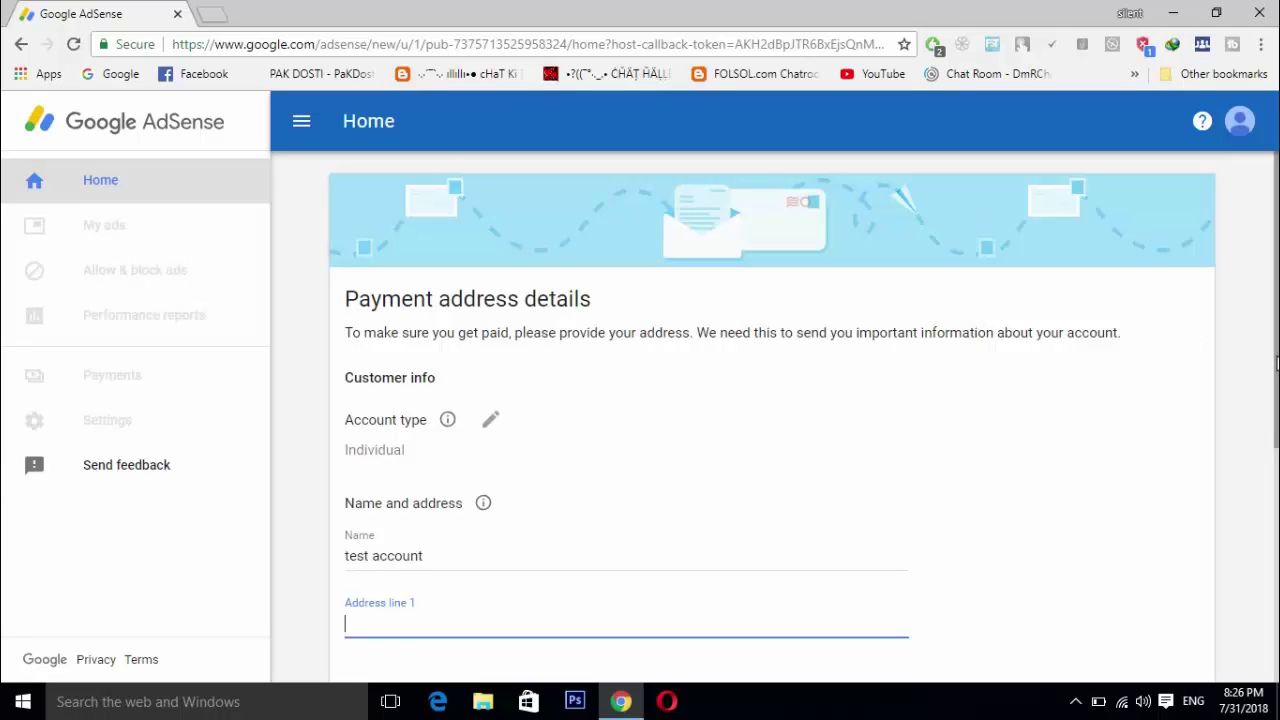
# Look through the payment address details form, from the account type down to the phone number field
pyautogui.scroll(-4, 1275, 362)
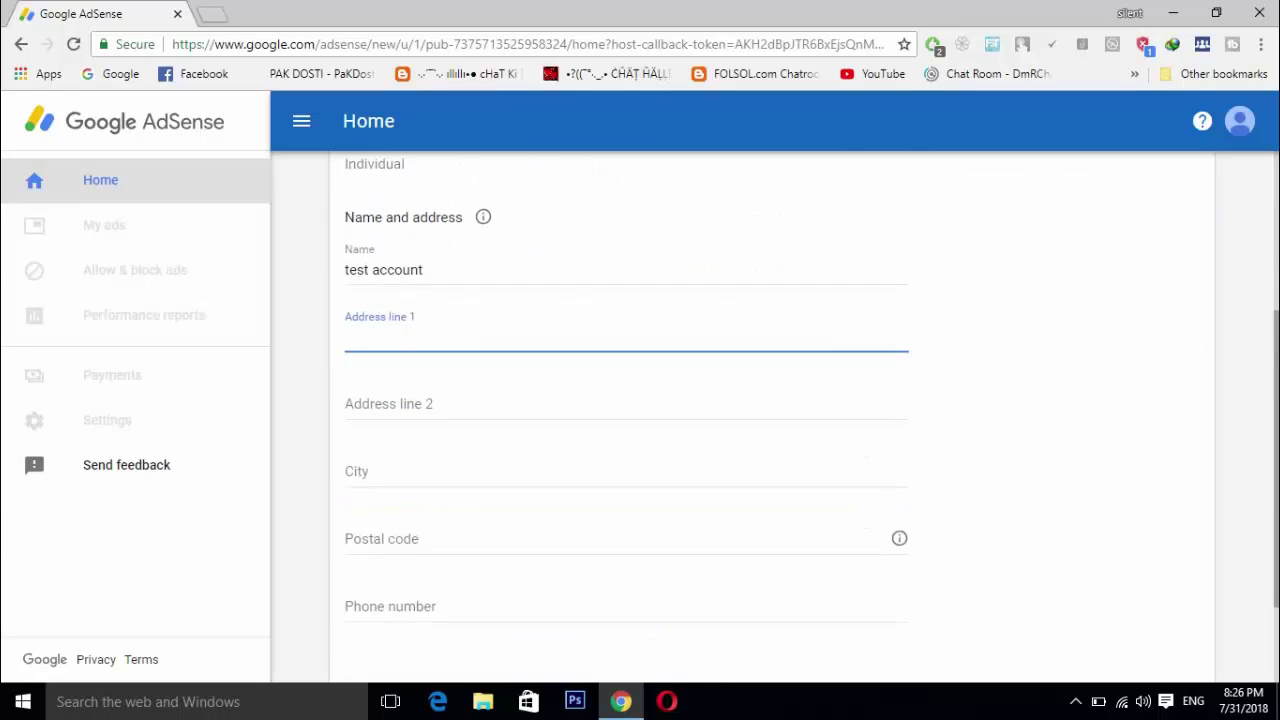
pyautogui.scroll(3, 1253, 613)
pyautogui.scroll(-3, 1257, 640)
pyautogui.scroll(3, 1249, 446)
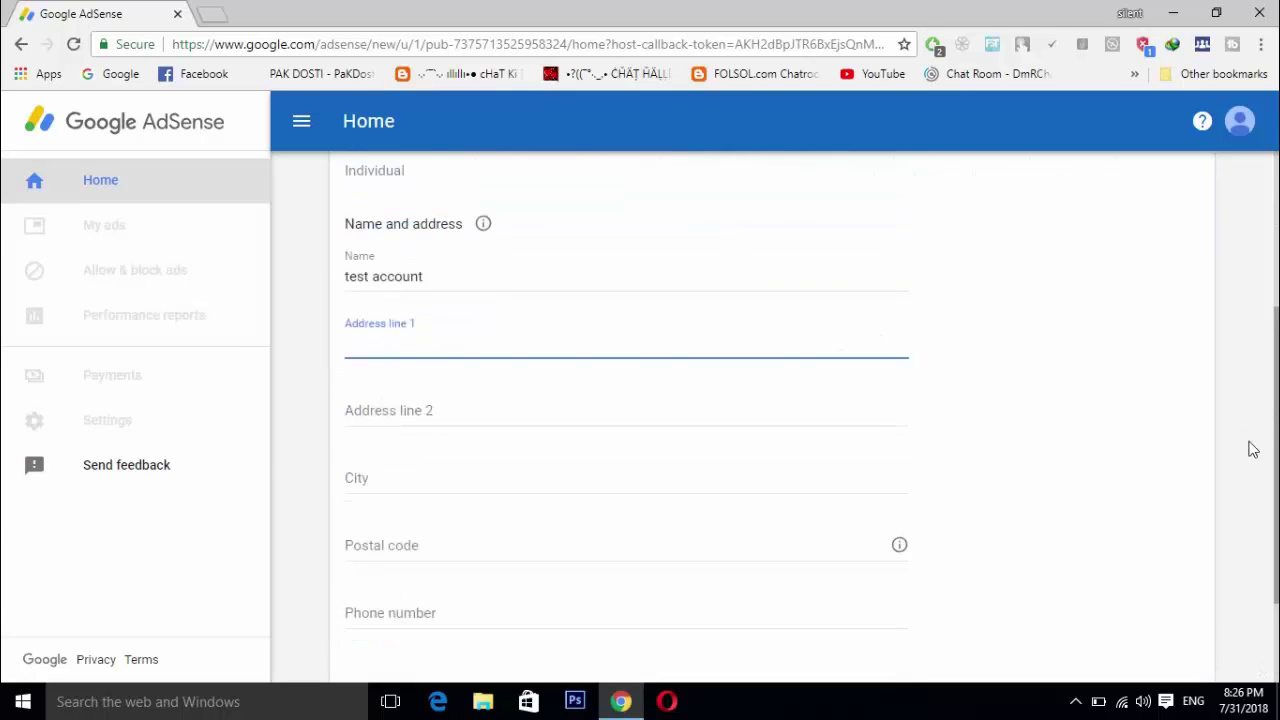
pyautogui.click(1276, 282)
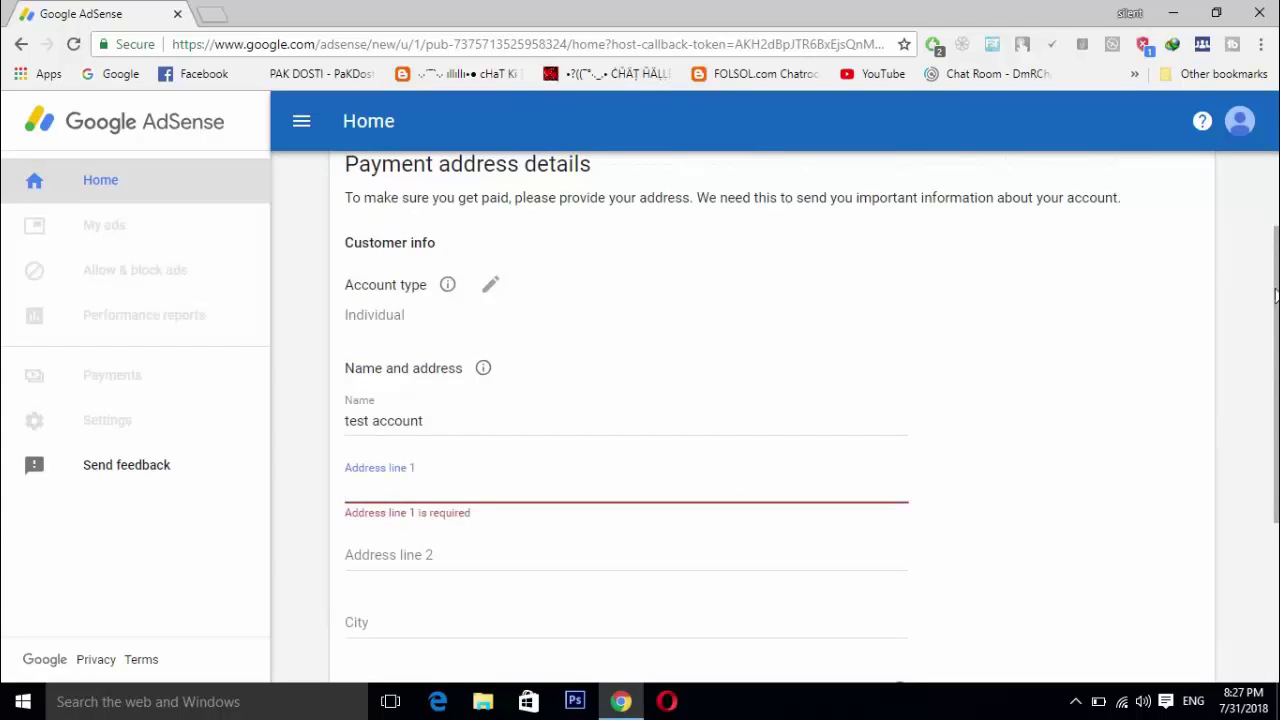
pyautogui.scroll(1, 1274, 265)
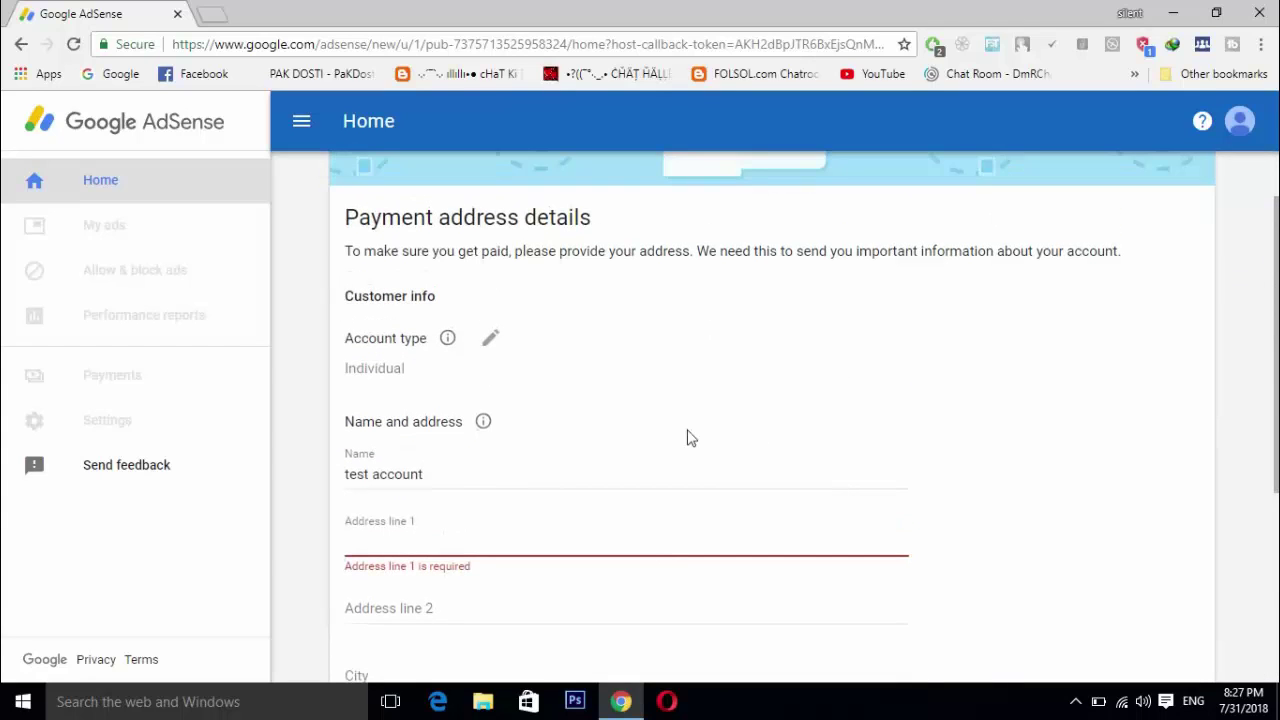
# Check the account type choices, Individual and Business, and leave Individual selected
pyautogui.click(452, 378)
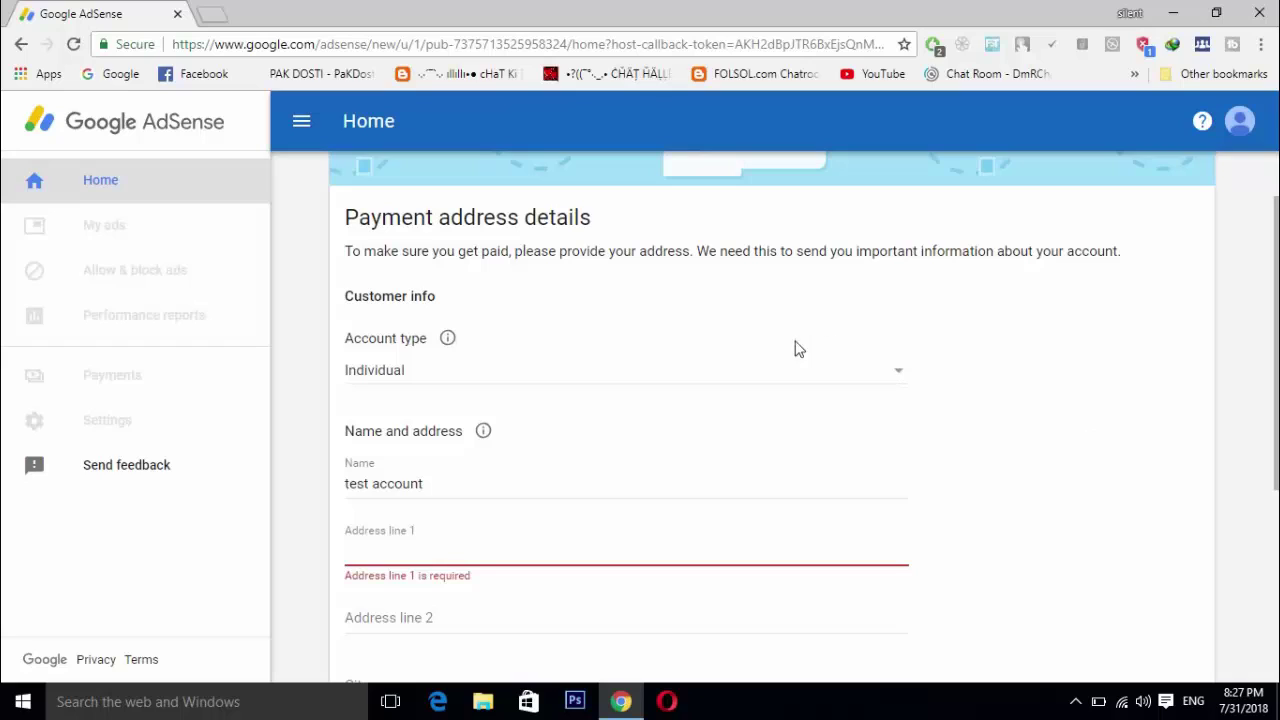
pyautogui.click(900, 378)
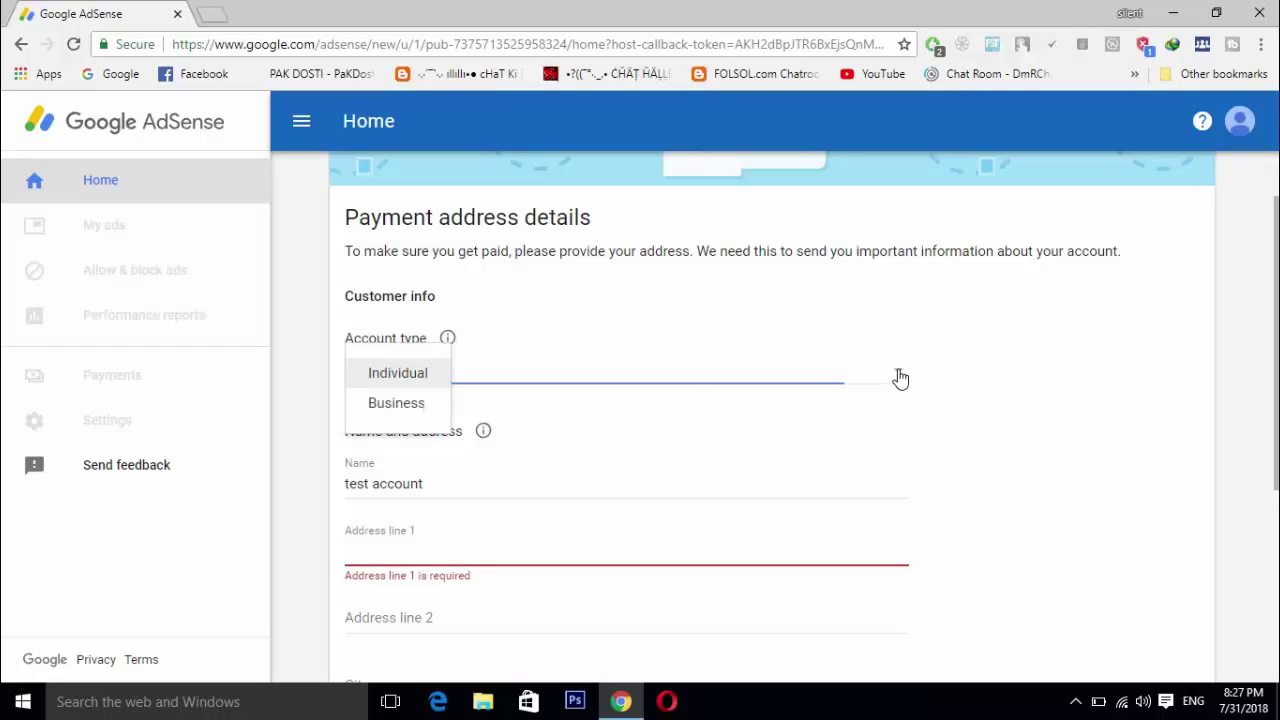
pyautogui.click(900, 378)
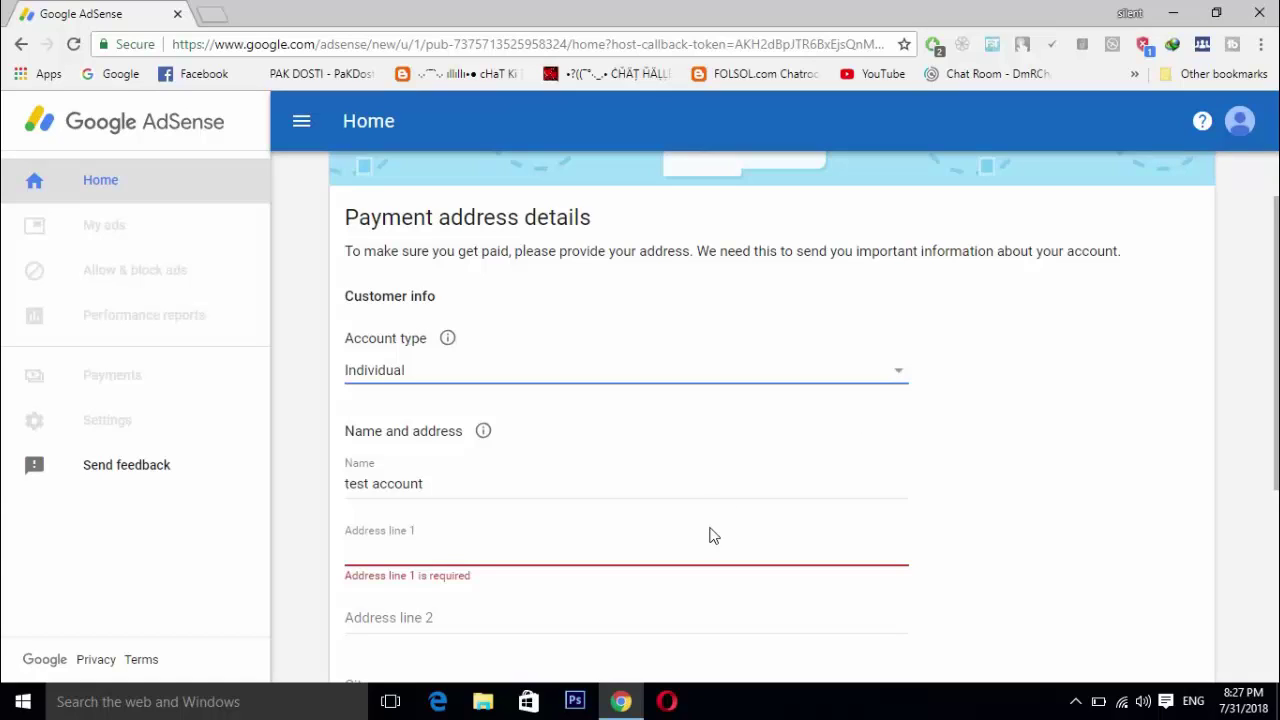
# Highlight the whole account holder name in the payment address form to check it
pyautogui.click(716, 495)
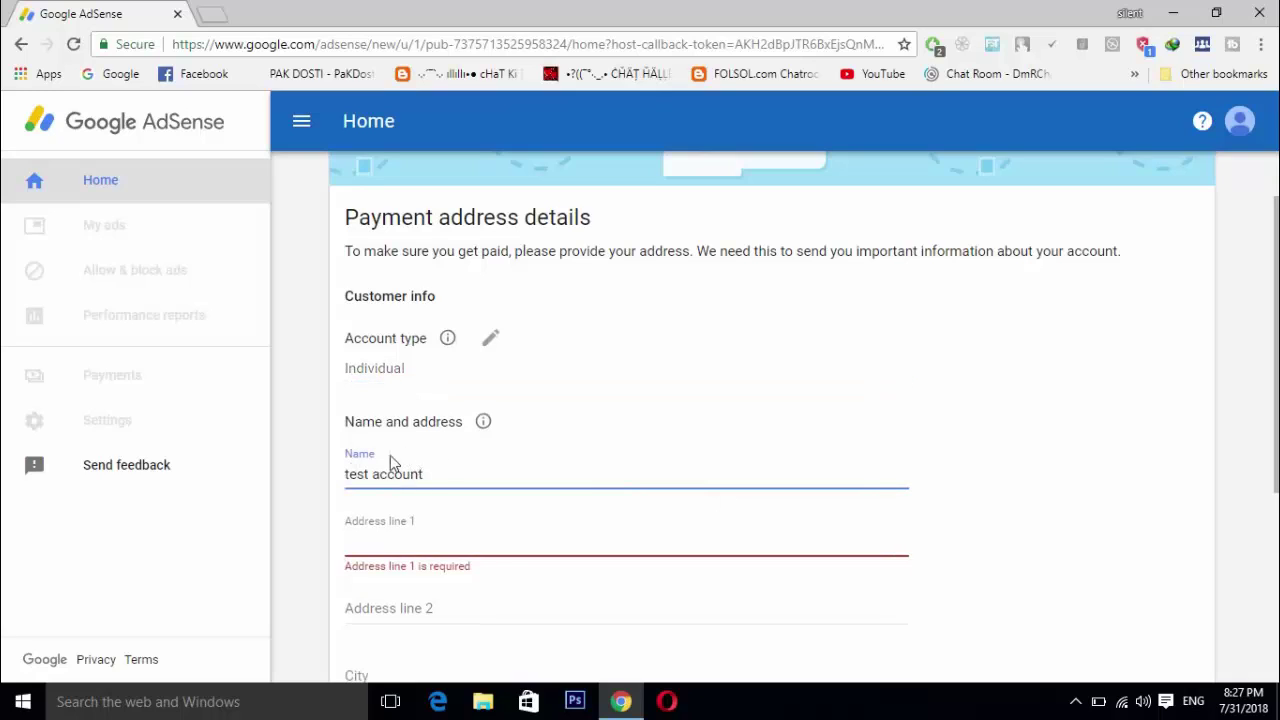
pyautogui.moveTo(449, 474); pyautogui.dragTo(341, 476)
pyautogui.click(416, 474)
pyautogui.moveTo(420, 474); pyautogui.dragTo(343, 475)
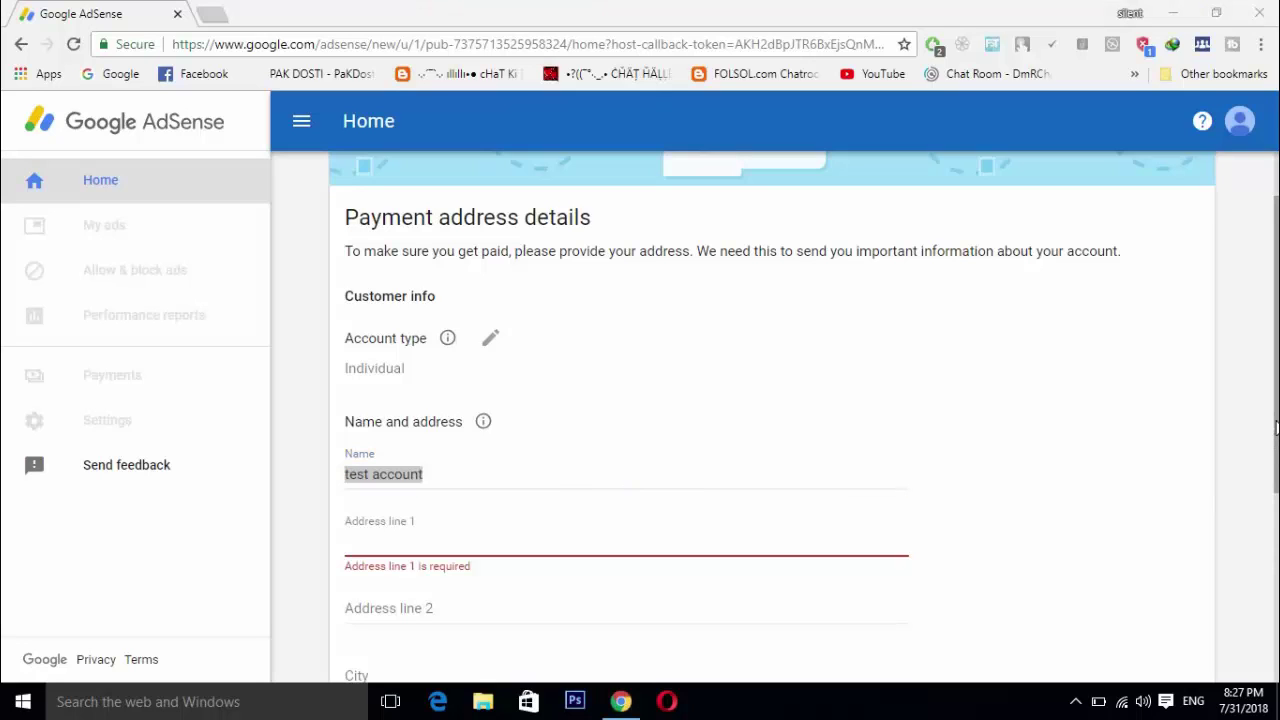
# Inspect the Address line 1 and Address line 2 fields of the payment address form without filling them in
pyautogui.moveTo(1275, 440); pyautogui.dragTo(1275, 442)
pyautogui.scroll(-3, 807, 315)
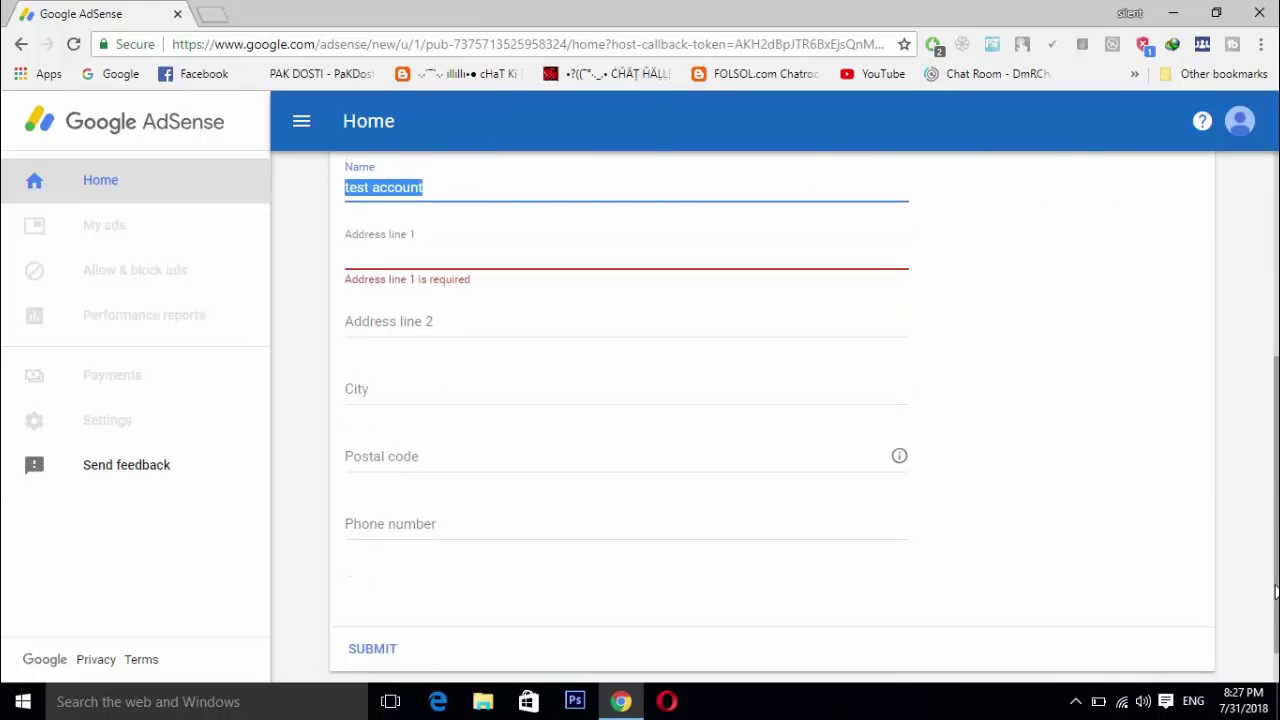
pyautogui.click(810, 255)
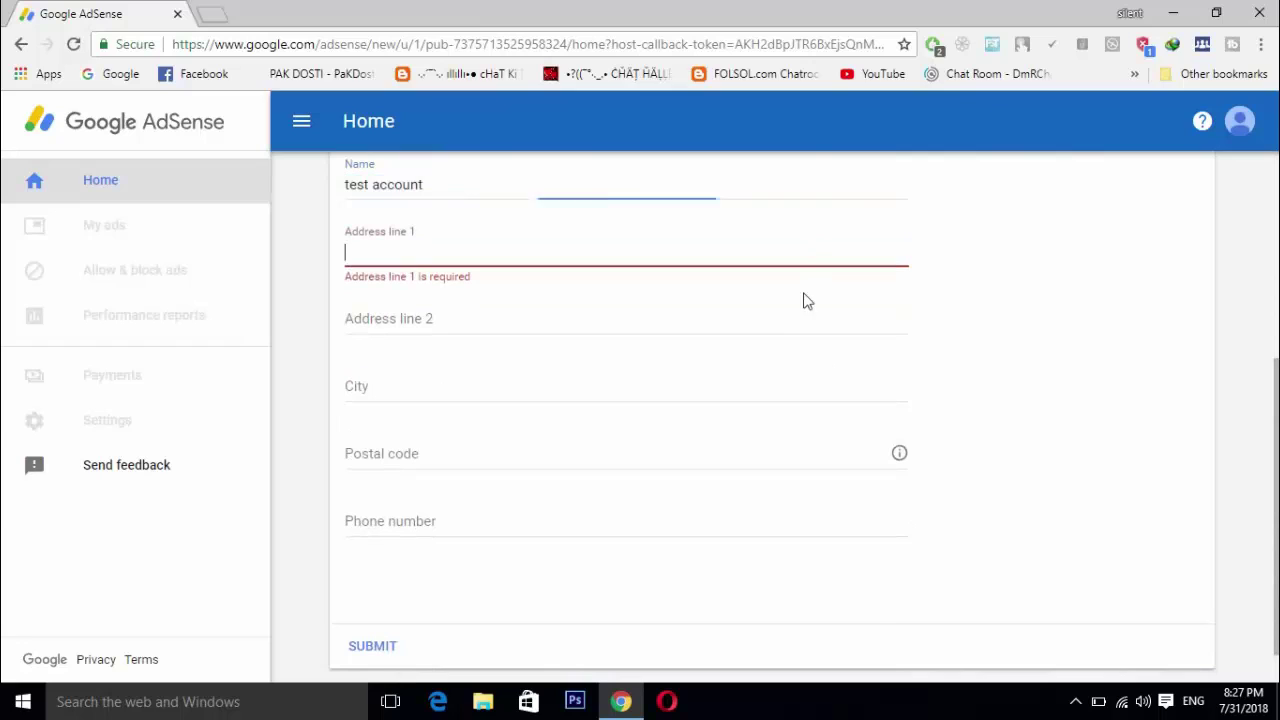
pyautogui.click(757, 343)
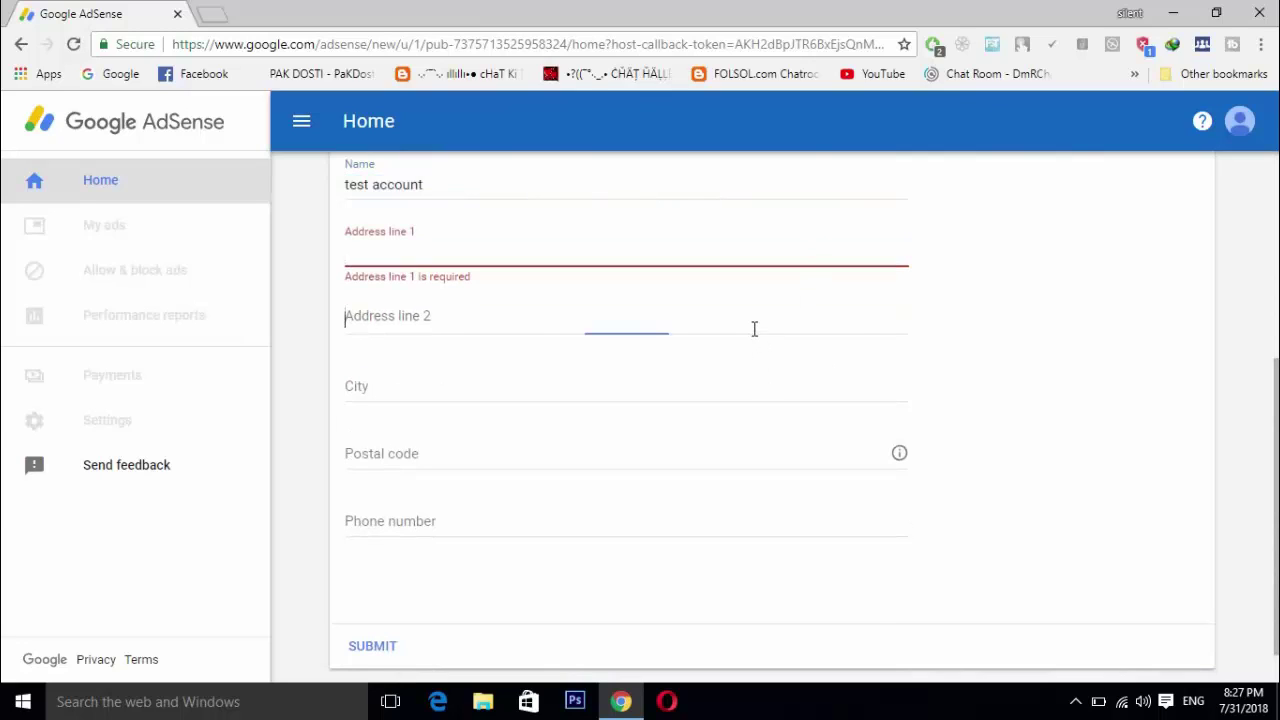
pyautogui.click(612, 252)
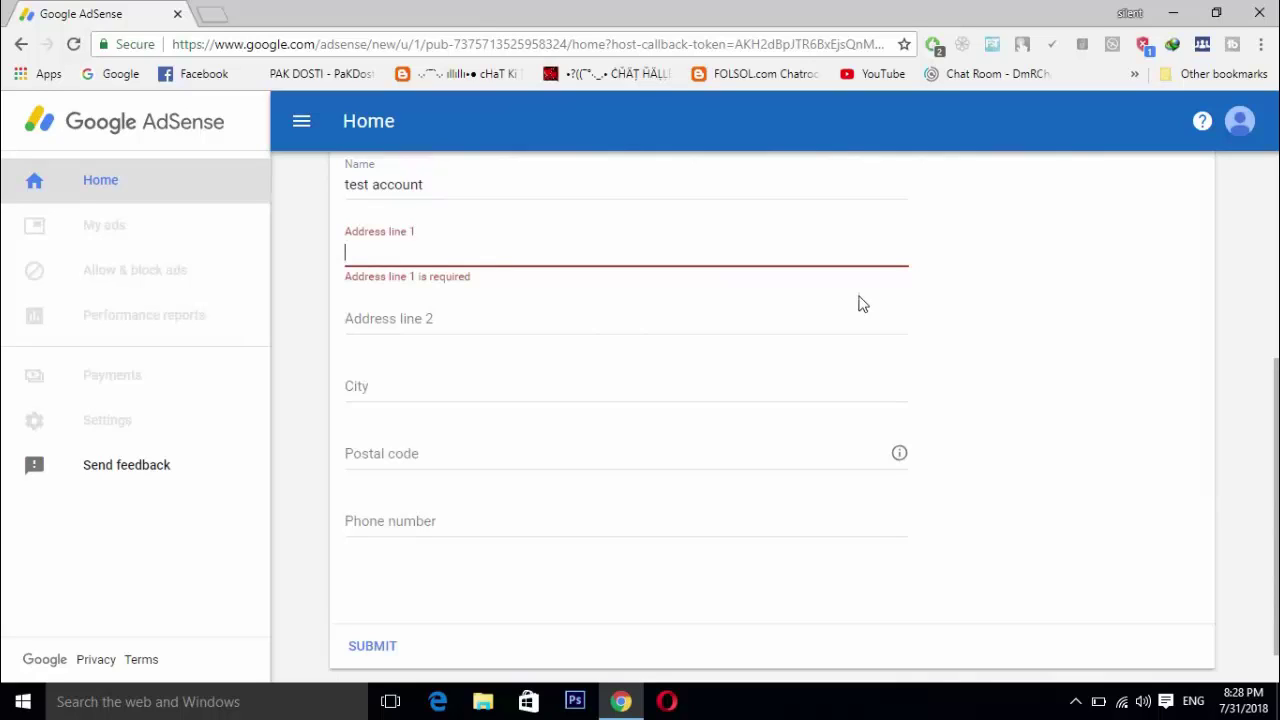
pyautogui.click(731, 323)
pyautogui.click(1059, 396)
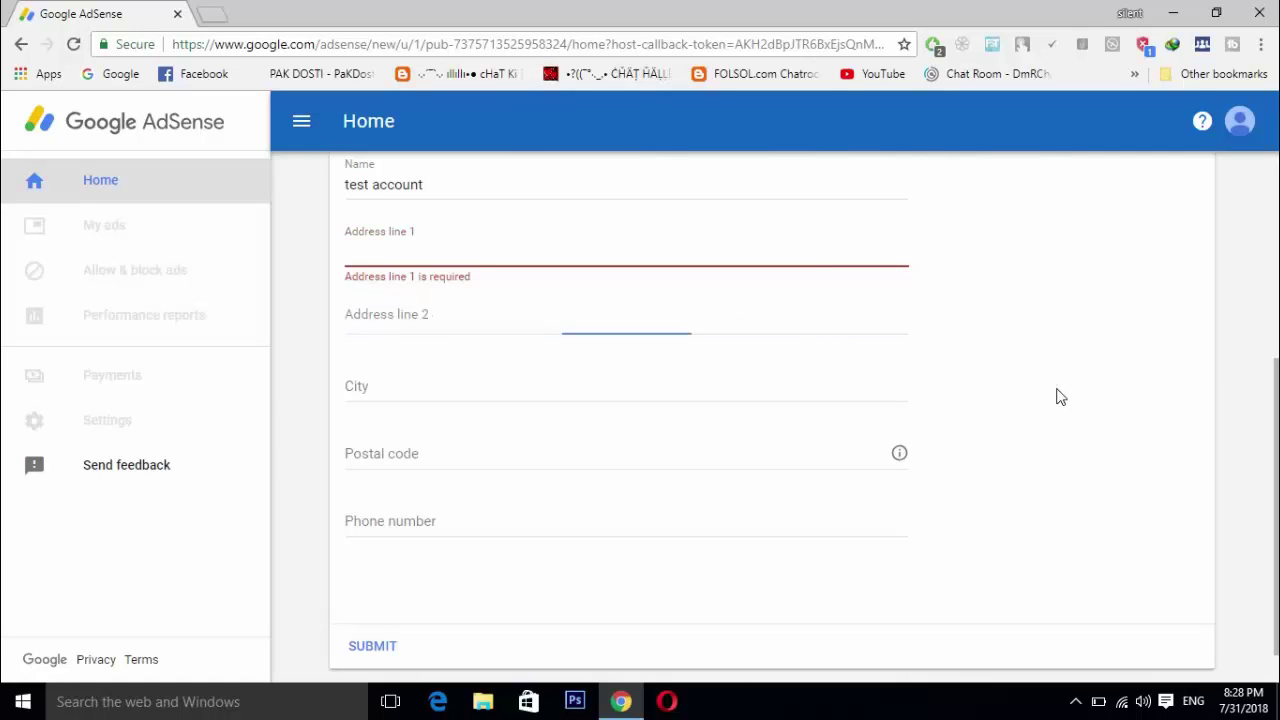
# Inspect the City, Postal code and Phone number fields of the payment address form without filling them in
pyautogui.click(775, 390)
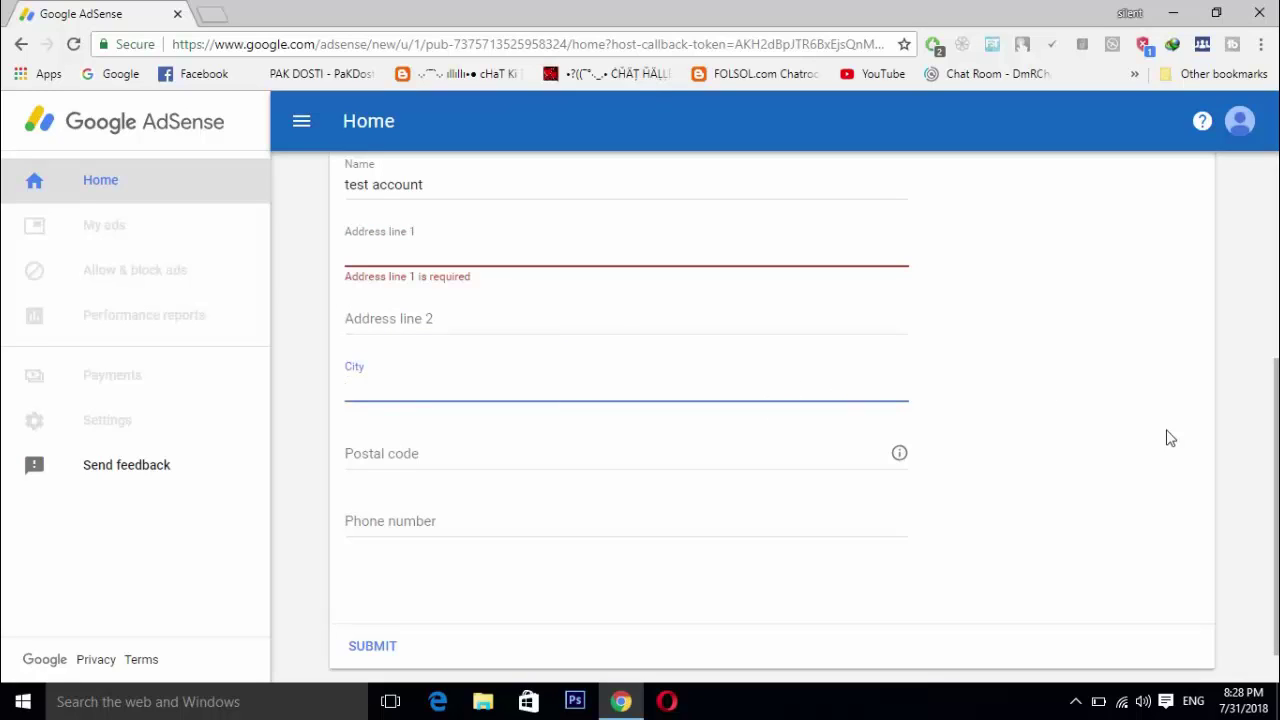
pyautogui.click(661, 453)
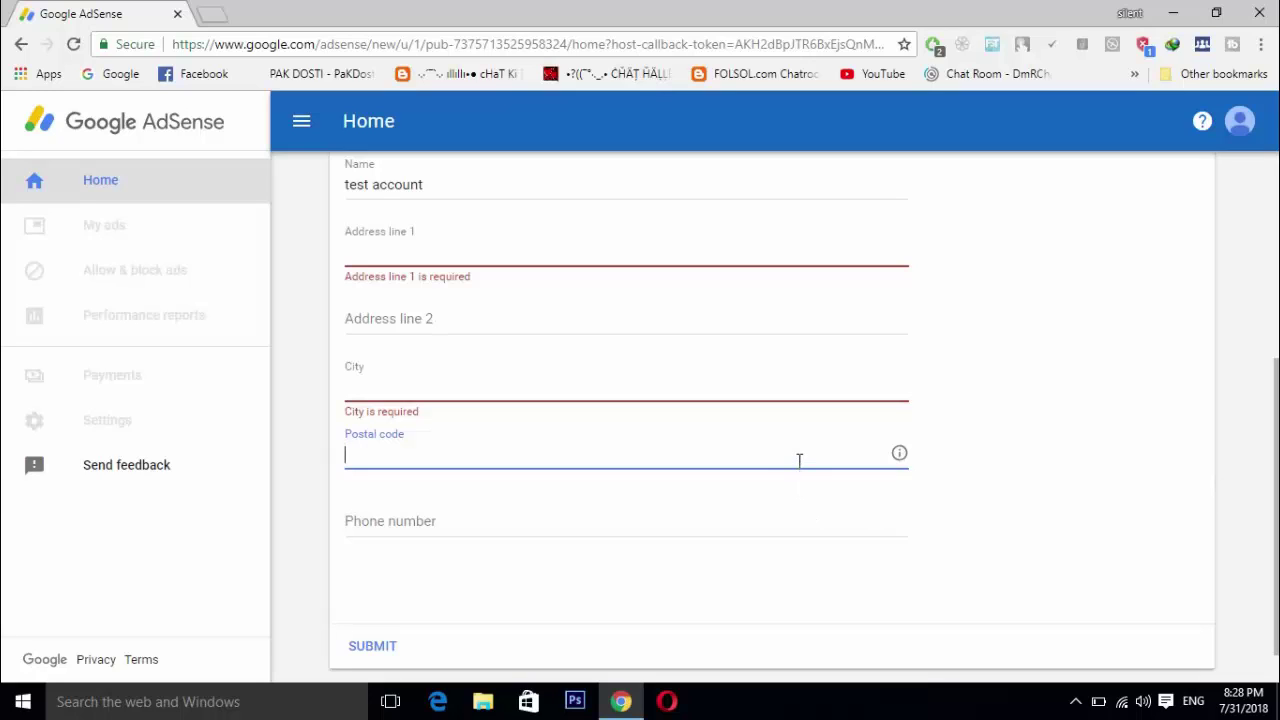
pyautogui.click(814, 518)
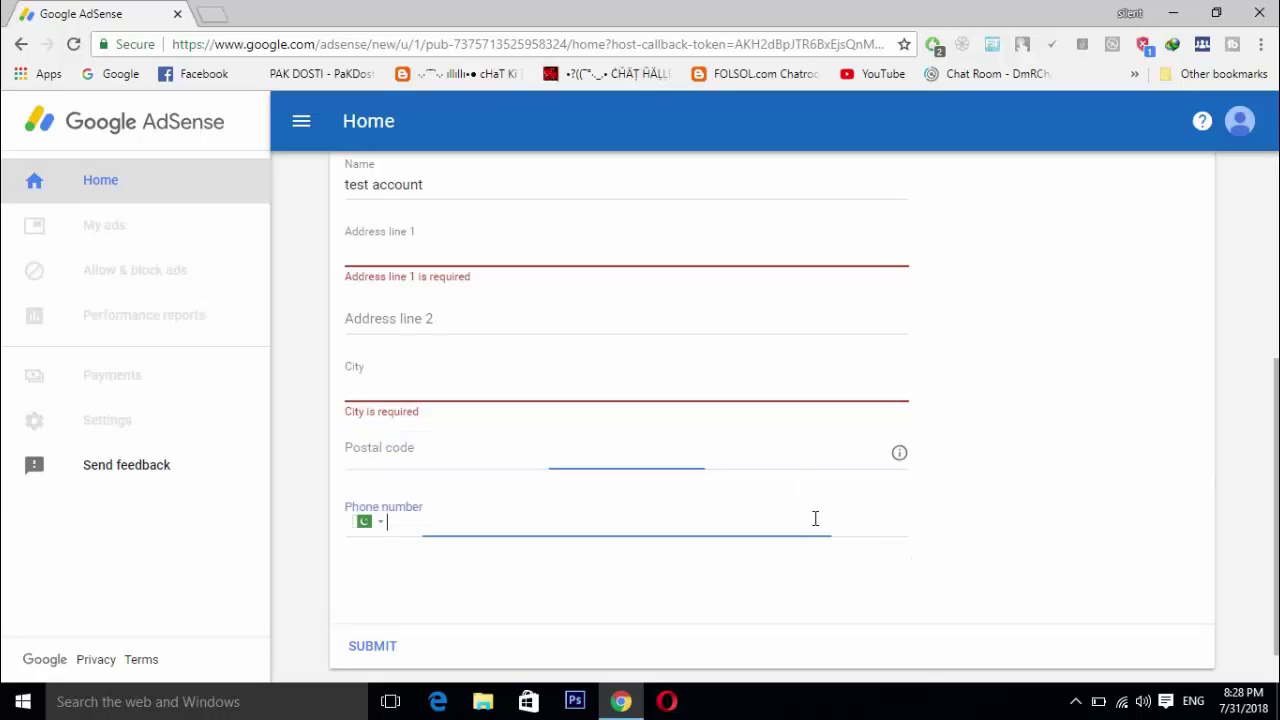
pyautogui.click(1104, 586)
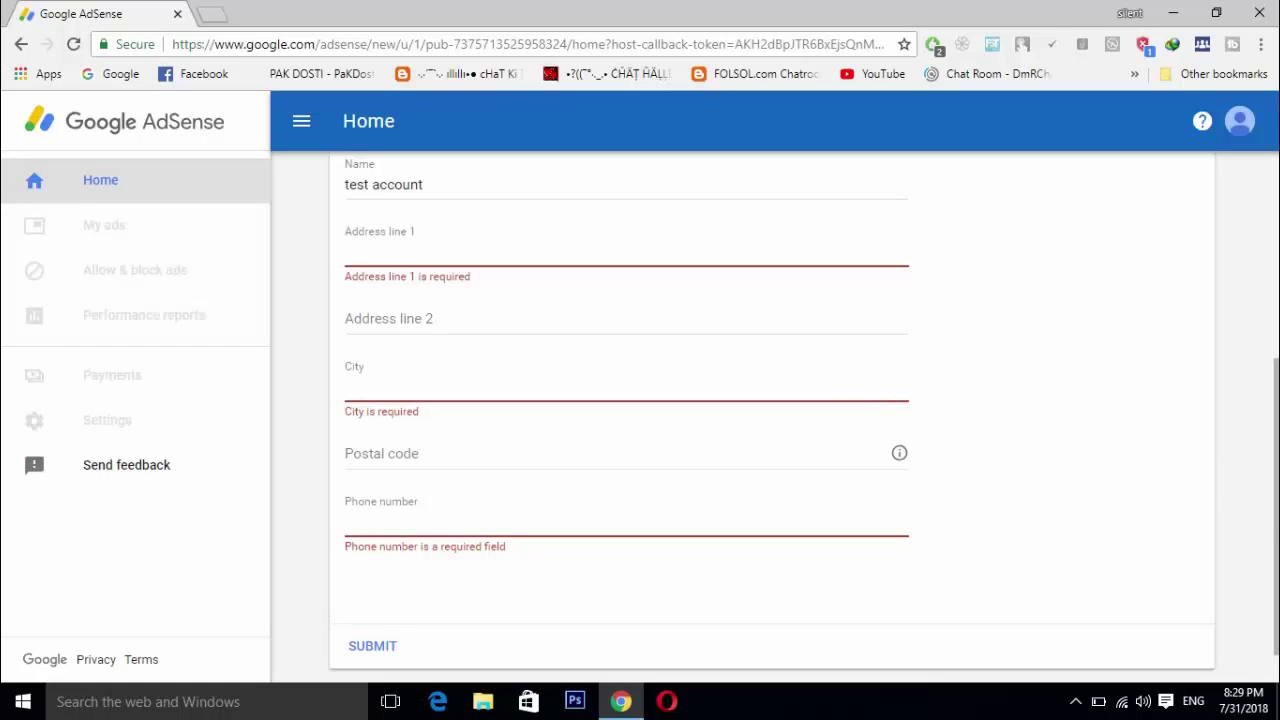
# Review the whole payment address form again, from customer info to the submit option and back
pyautogui.scroll(4, 1234, 380)
pyautogui.scroll(-2, 1231, 391)
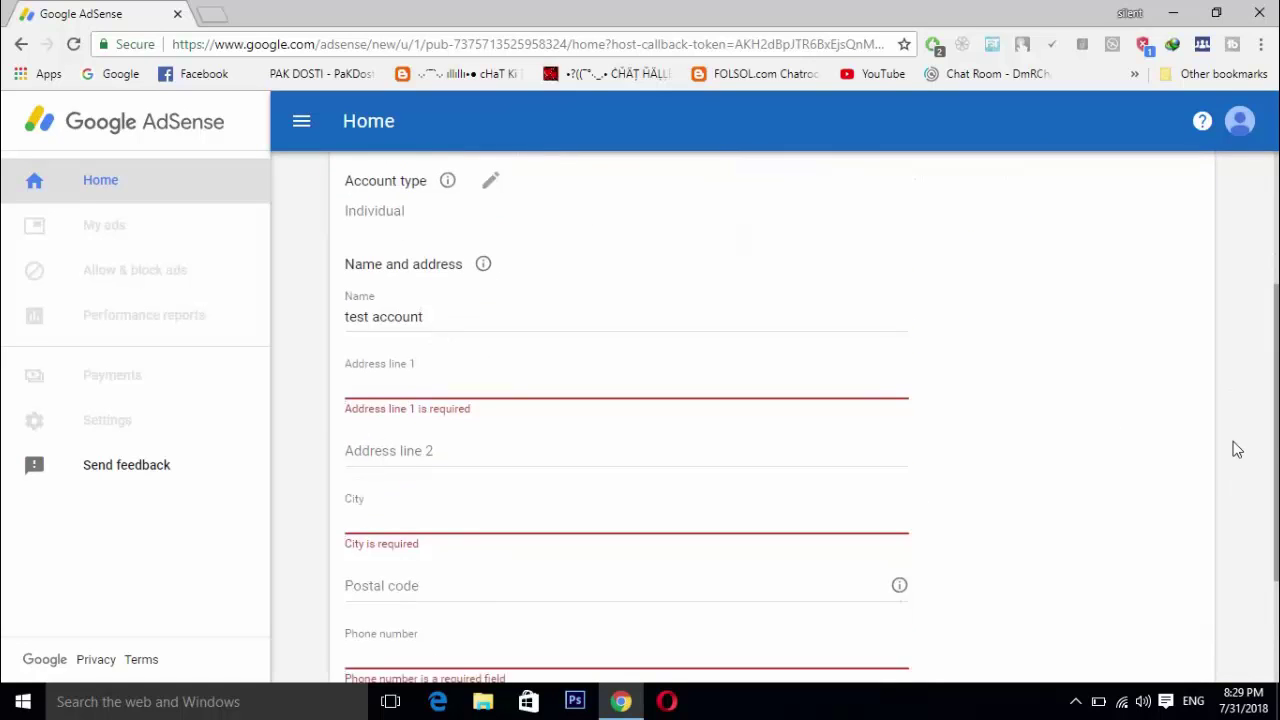
pyautogui.scroll(-2, 1237, 450)
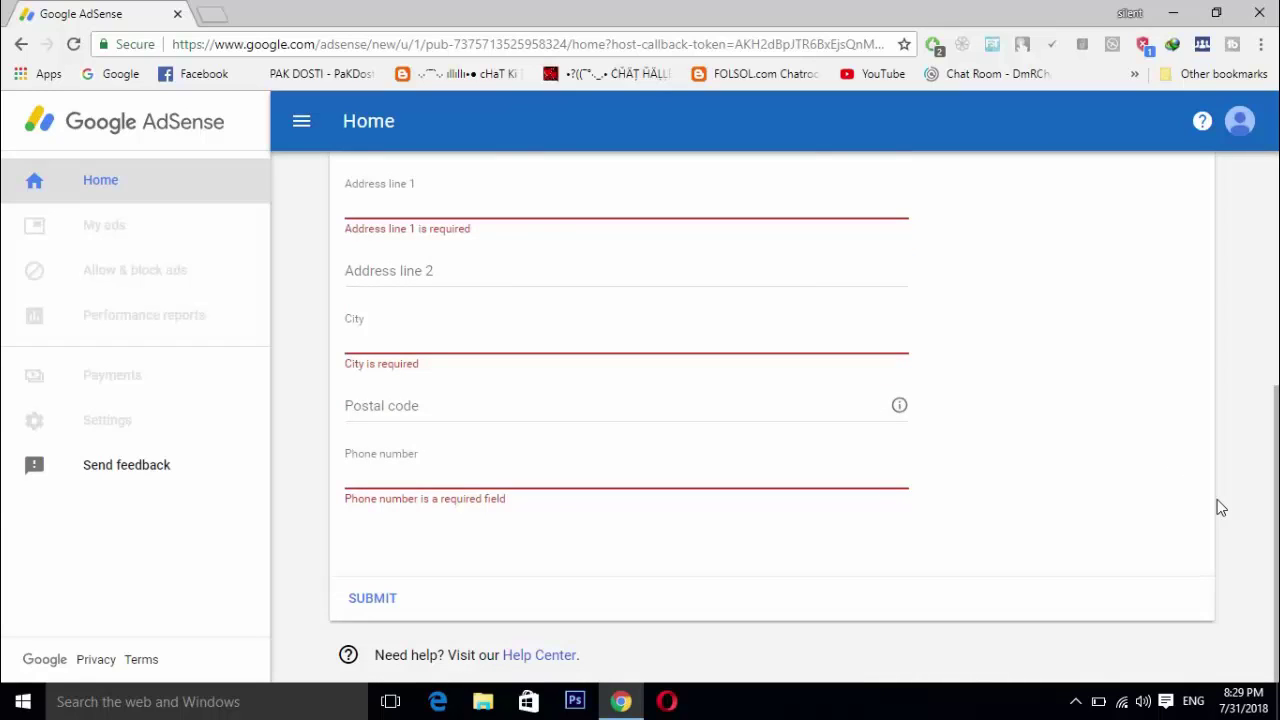
pyautogui.tripleClick(1276, 546)
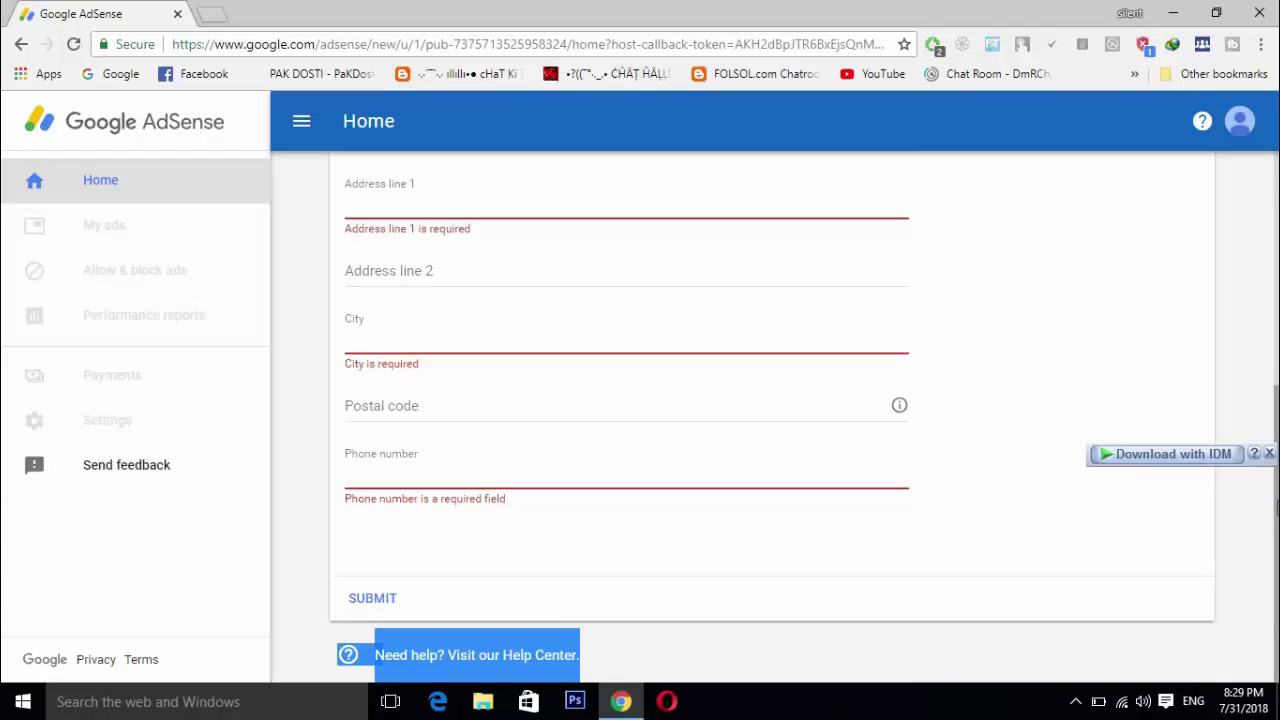
pyautogui.moveTo(1276, 508); pyautogui.dragTo(1245, 526)
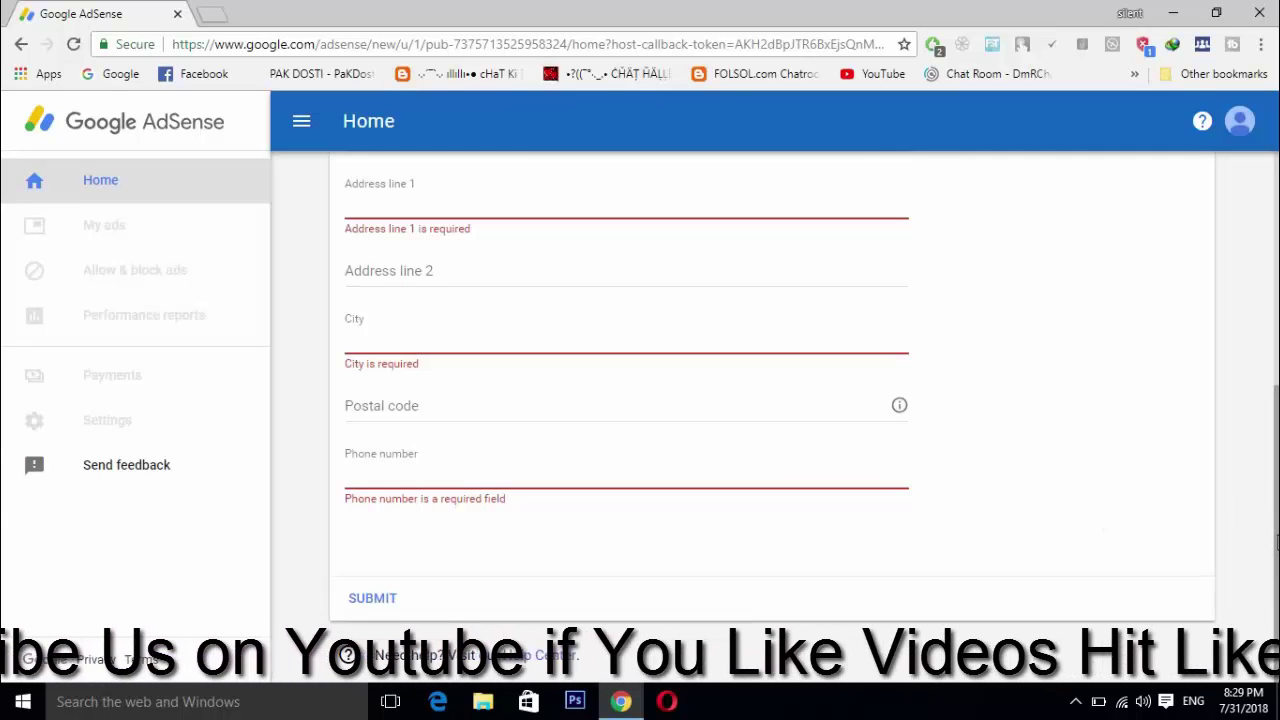
pyautogui.moveTo(1276, 545); pyautogui.dragTo(1259, 266)
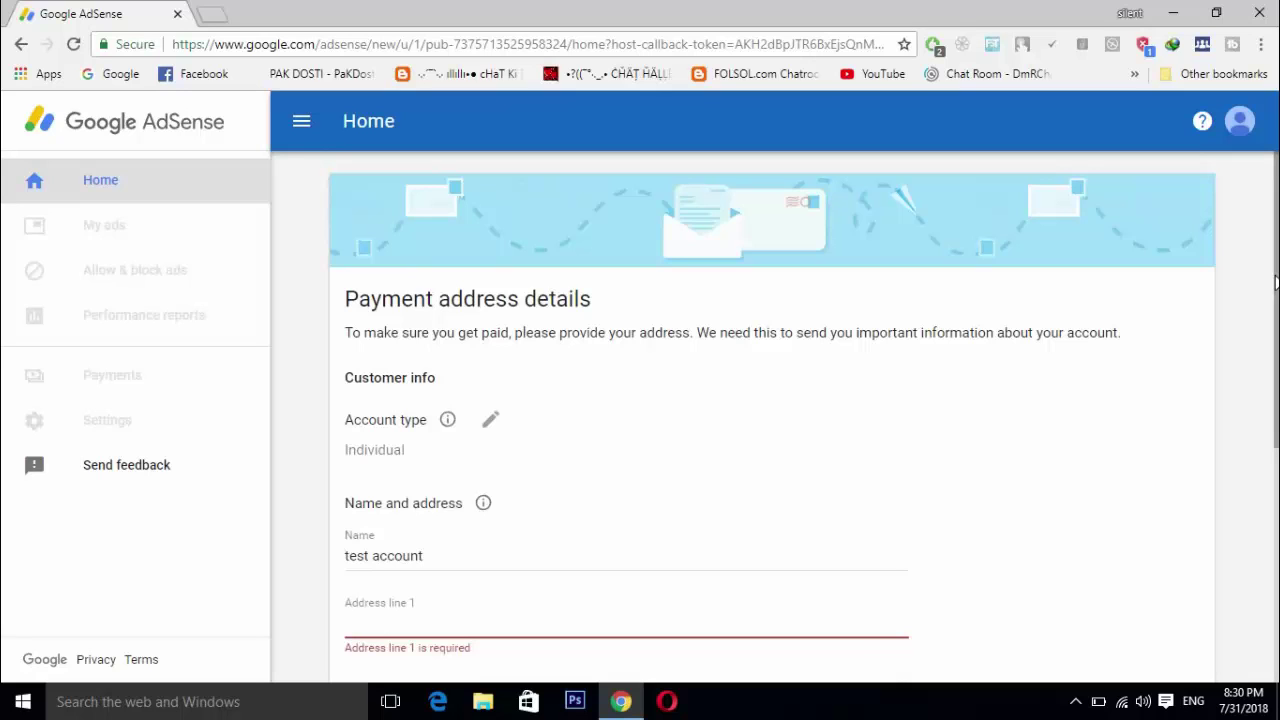
pyautogui.scroll(-2, 1275, 283)
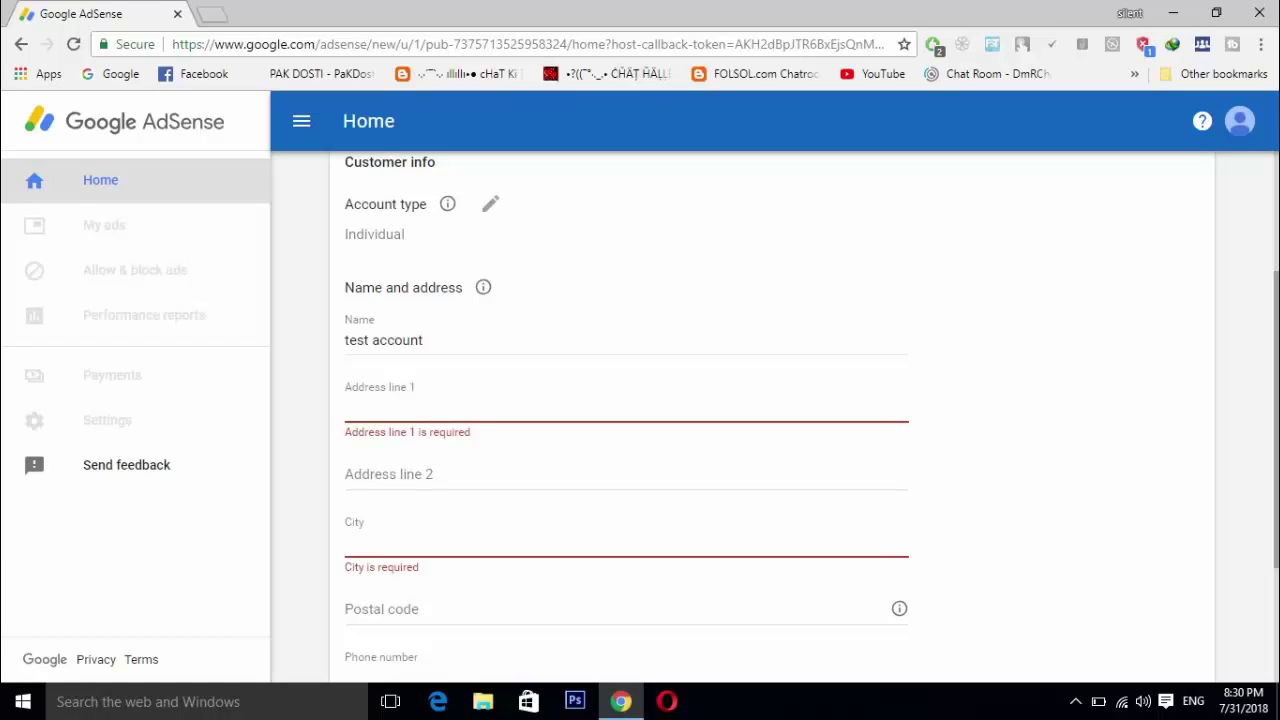
# Close the browser window without submitting the payment address form and return to the desktop
pyautogui.click(1262, 12)
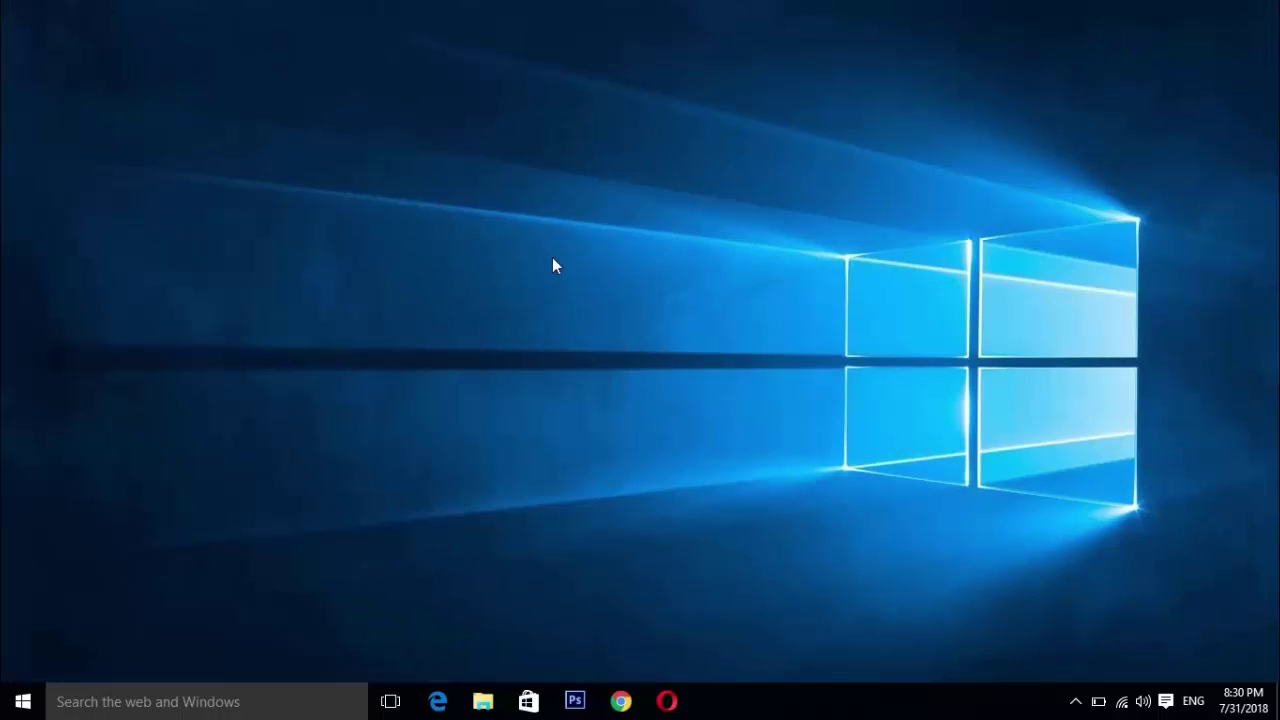
pyautogui.rightClick(552, 257)
pyautogui.click(609, 320)
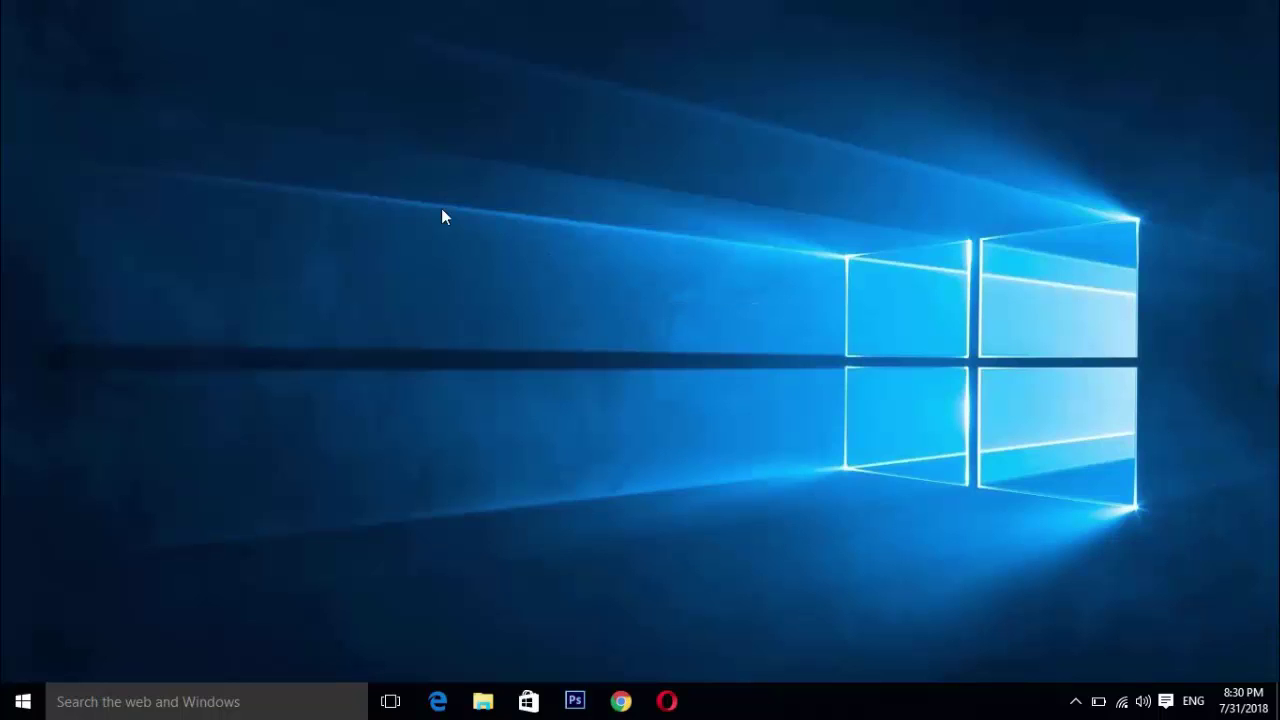